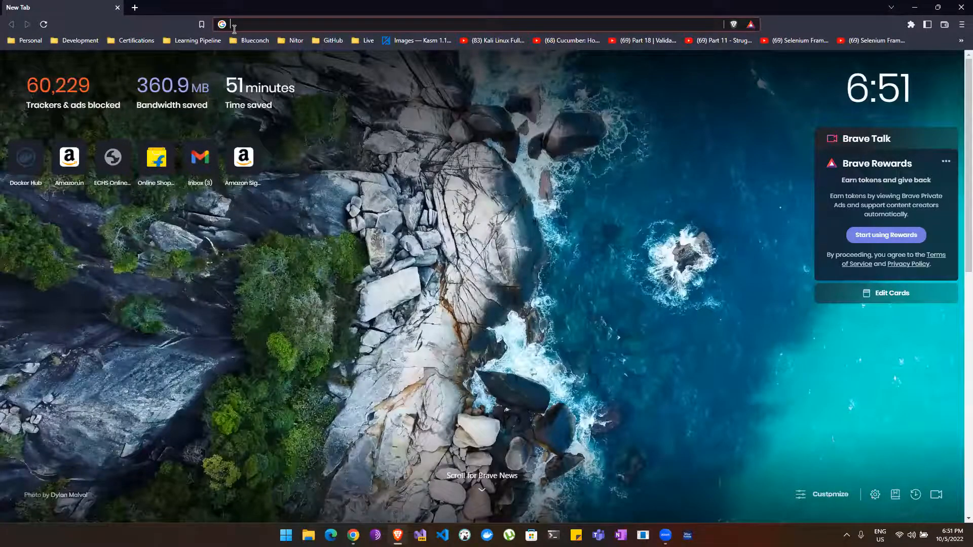
Step: Go to google.com and search for "download jdk"
type("google.com")
key("Return")
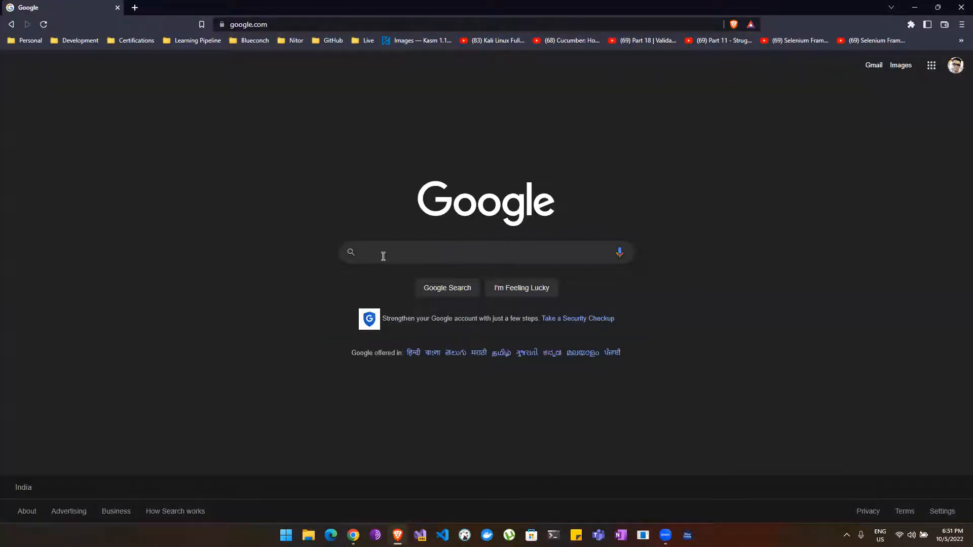
left_click(383, 256)
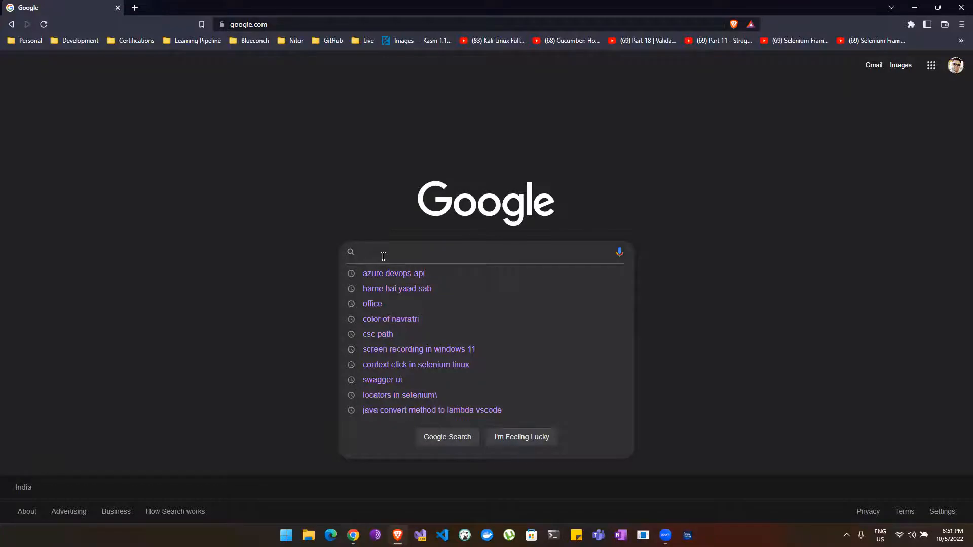
type("dow")
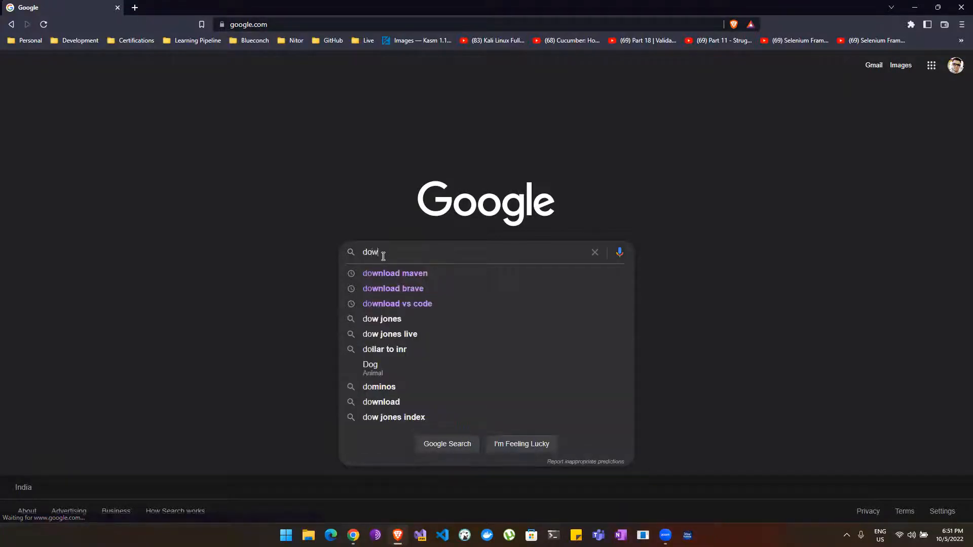
type("nload j")
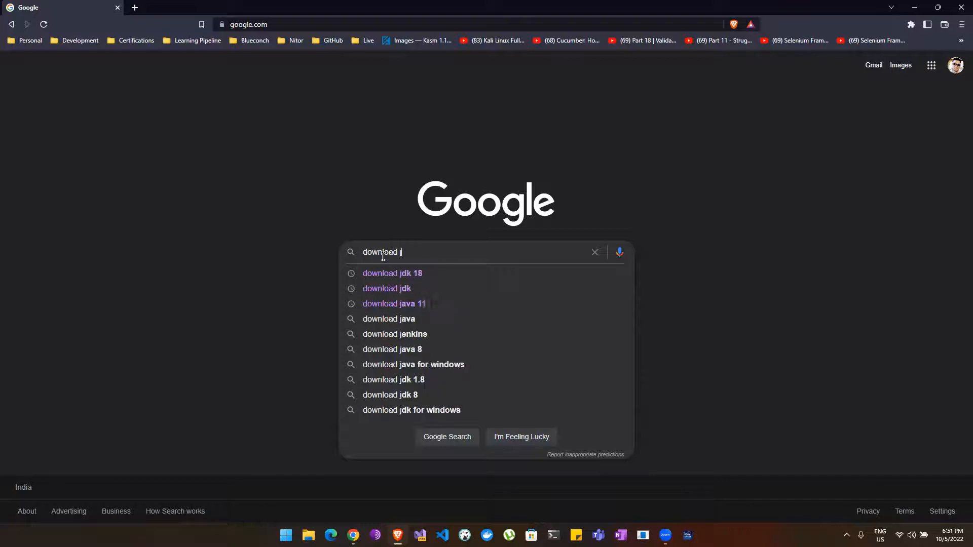
type("dk")
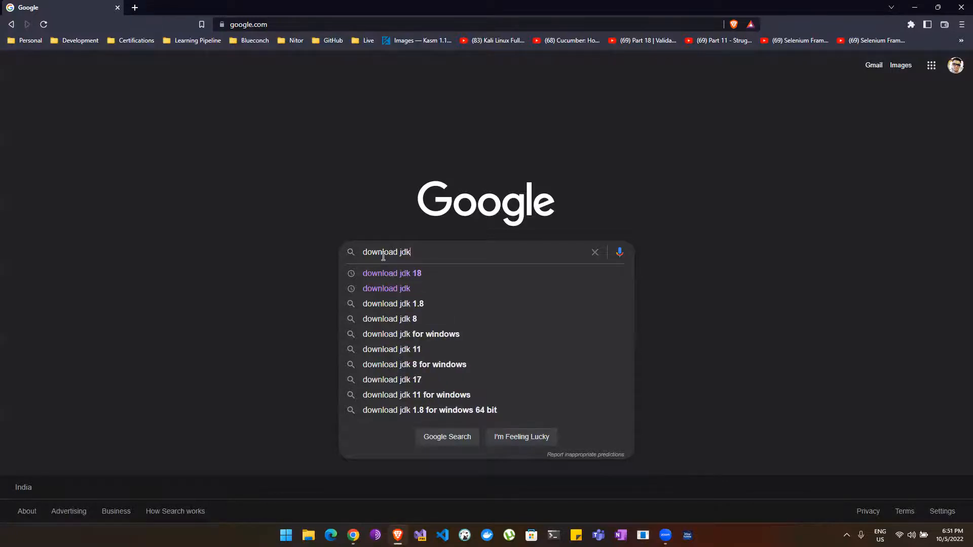
key("Return")
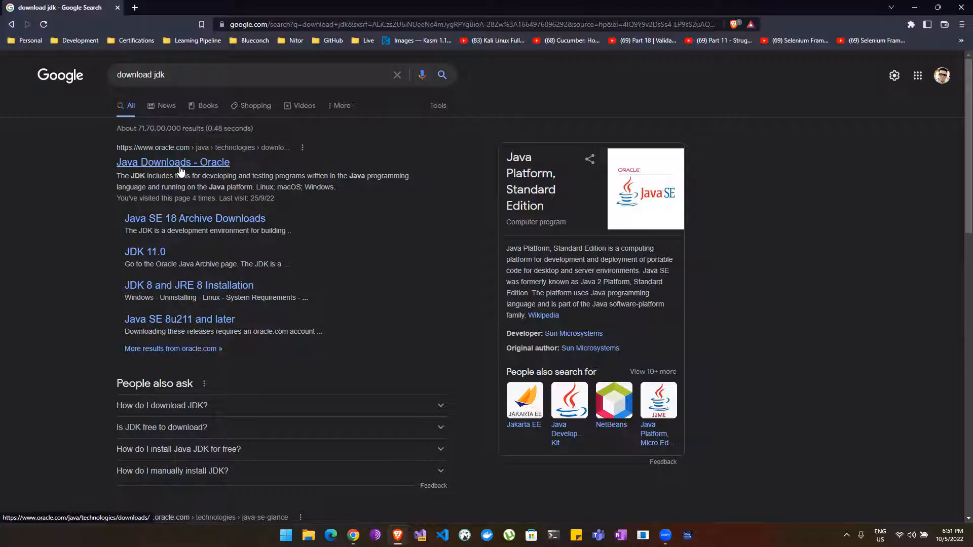
Step: Open Oracle's Java Downloads page from the search results and go to the Java SE Development Kit 19 downloads
left_click(203, 163)
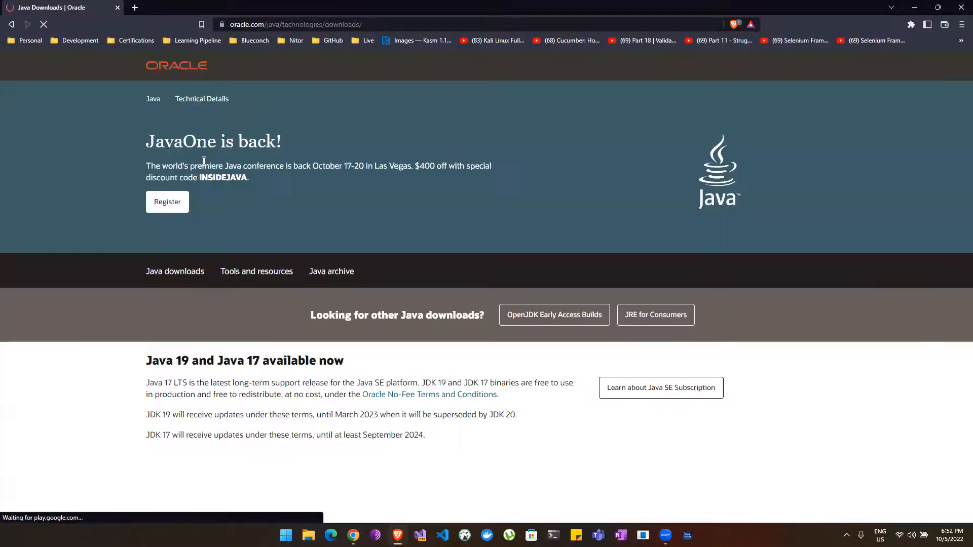
scroll(355, 229, "down", 3)
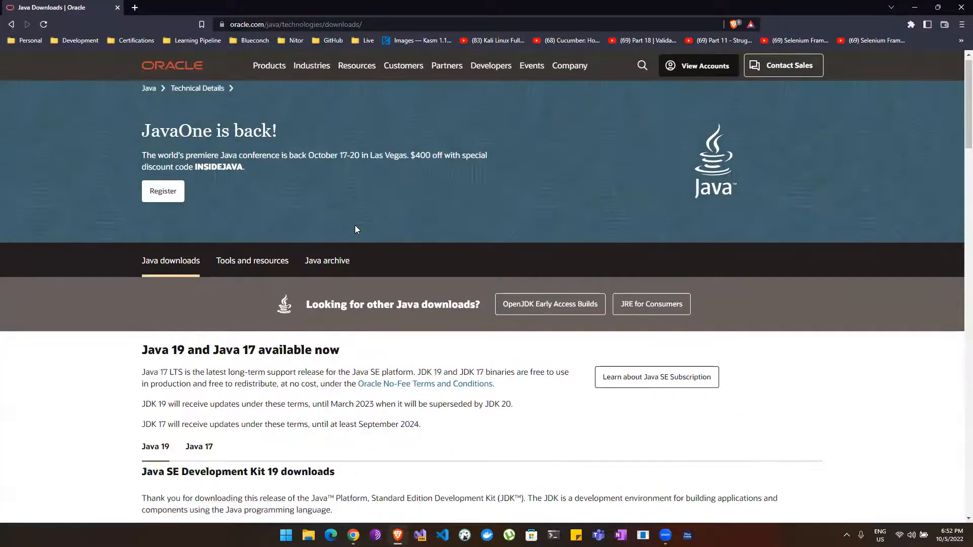
scroll(343, 268, "up", 2)
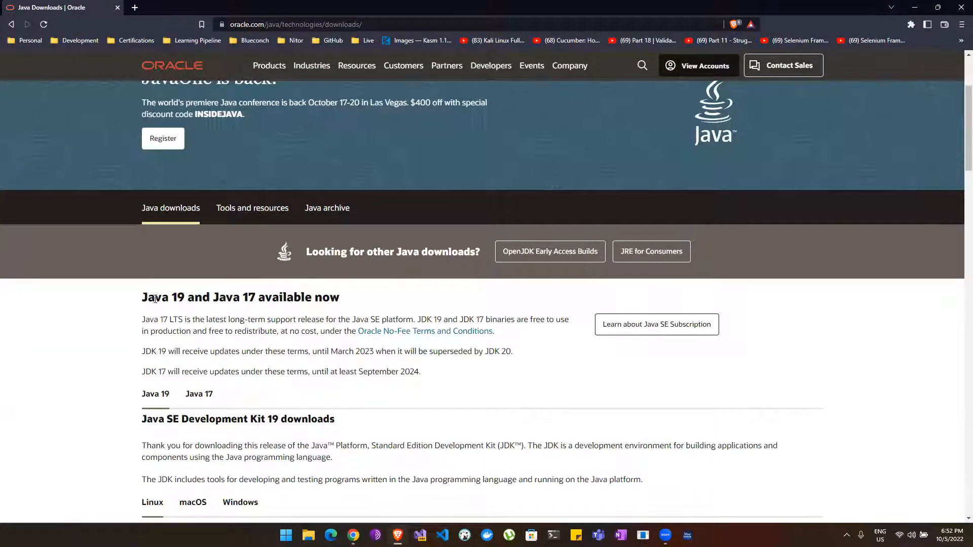
left_click_drag(142, 299, 332, 299)
left_click(374, 303)
scroll(380, 303, "down", 4)
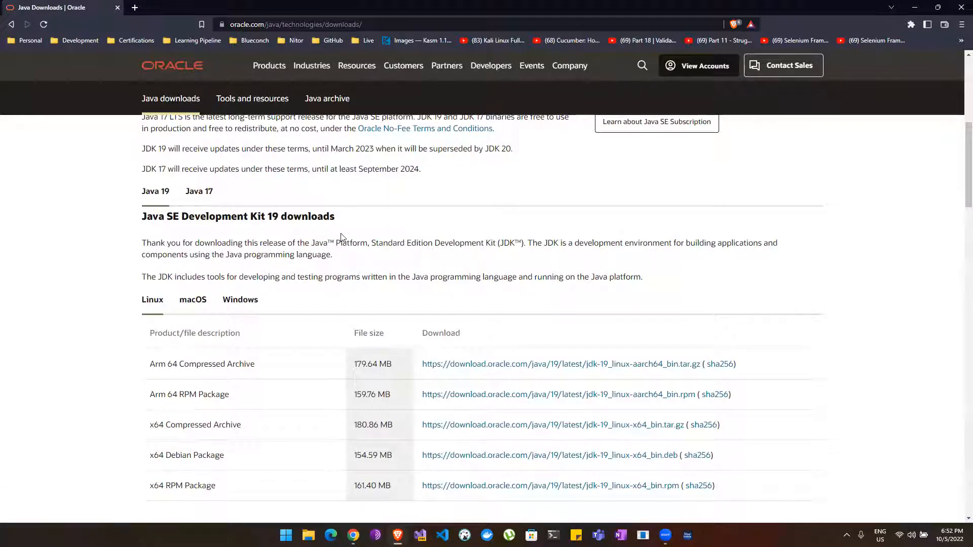
scroll(341, 237, "down", 2)
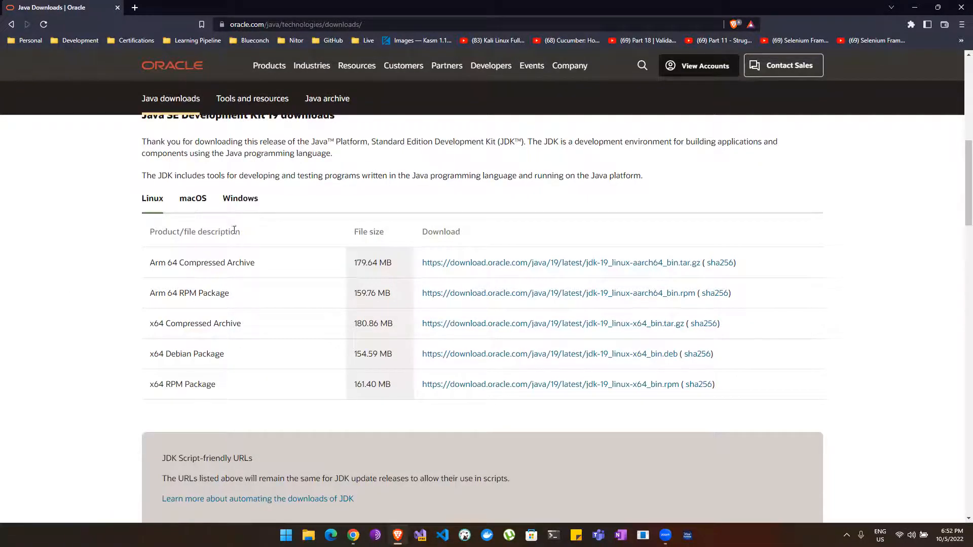
Step: Look through the JDK 19 packages by operating system and show the ones for Windows
left_click(191, 205)
left_click(154, 215)
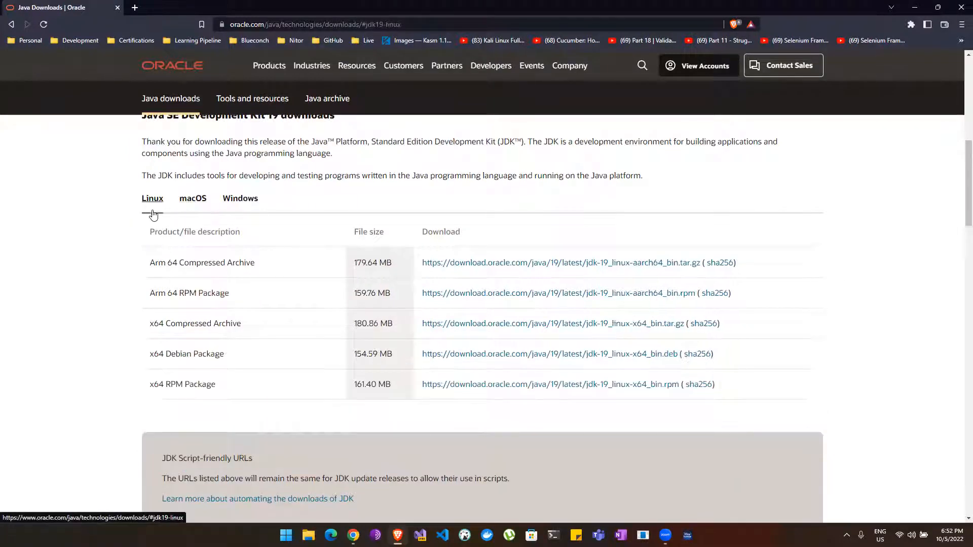
left_click(194, 209)
left_click(239, 205)
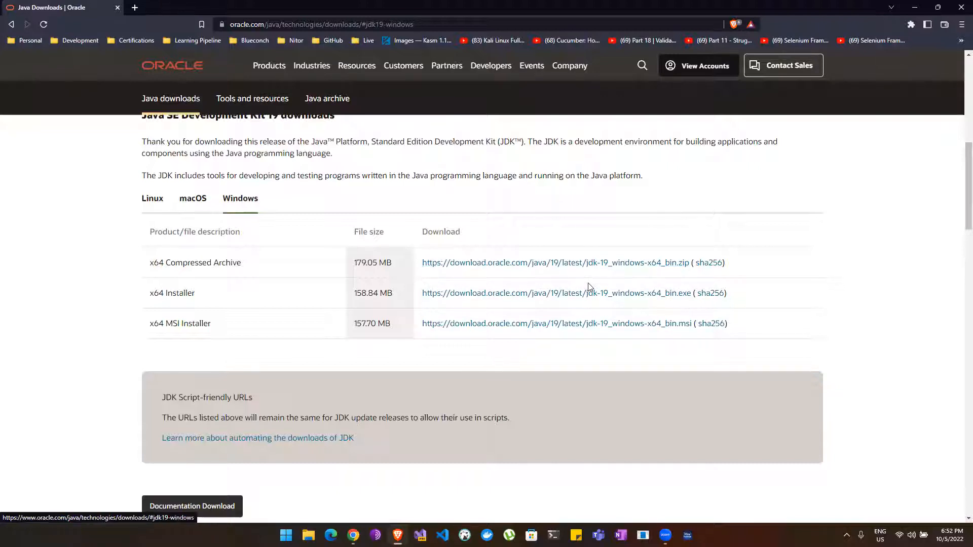
Step: Download the x64 MSI Installer, jdk-19_windows-x64_bin.msi, and save it in the Downloads folder
left_click_drag(162, 325, 260, 326)
left_click(520, 373)
left_click(651, 325)
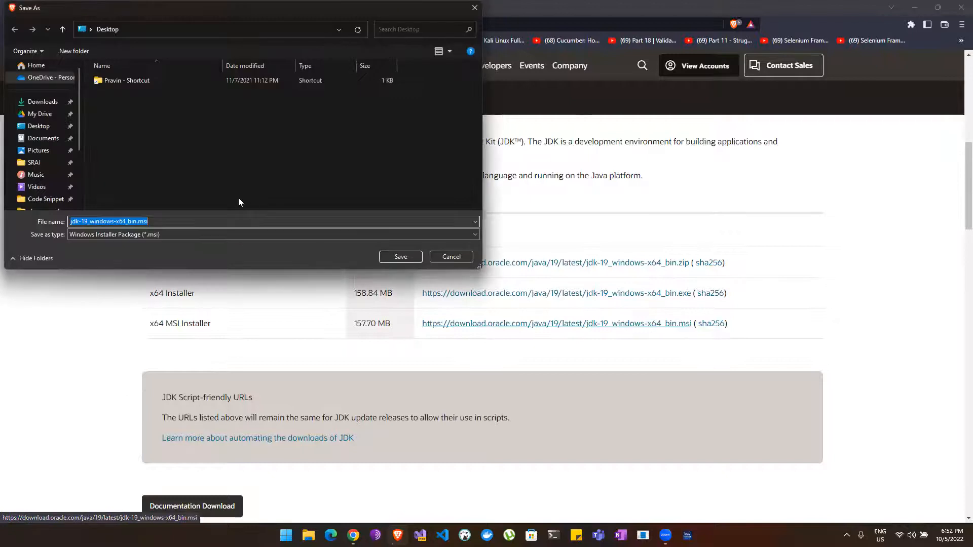
left_click(36, 104)
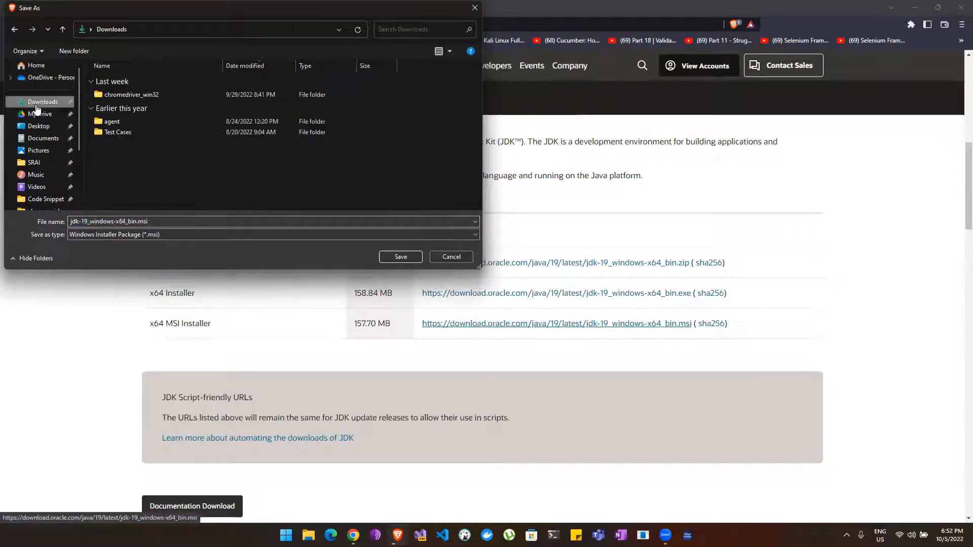
left_click(391, 256)
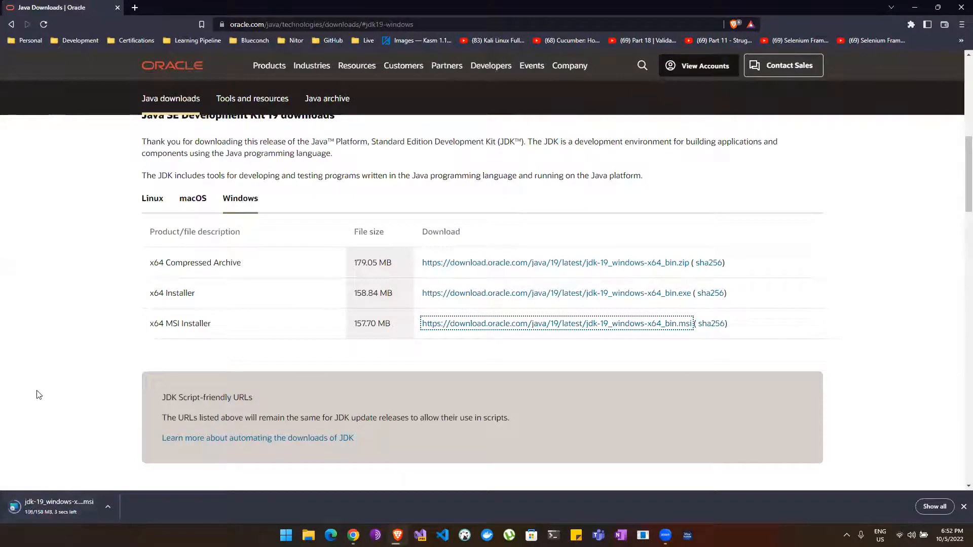
Step: Run the downloaded installer and install JDK 19 to C:\Program Files\Java\jdk-19\, allowing it to make changes to the device
left_click(65, 510)
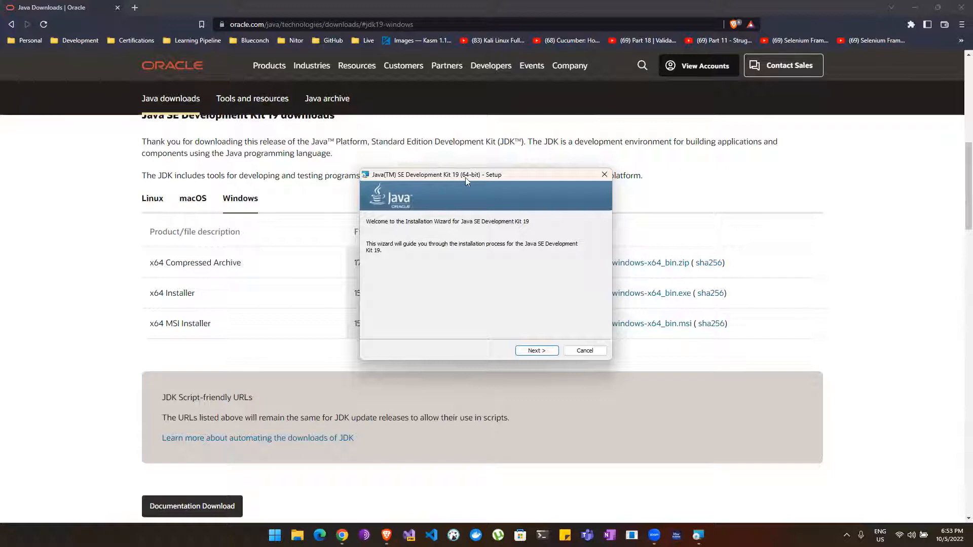
left_click(522, 354)
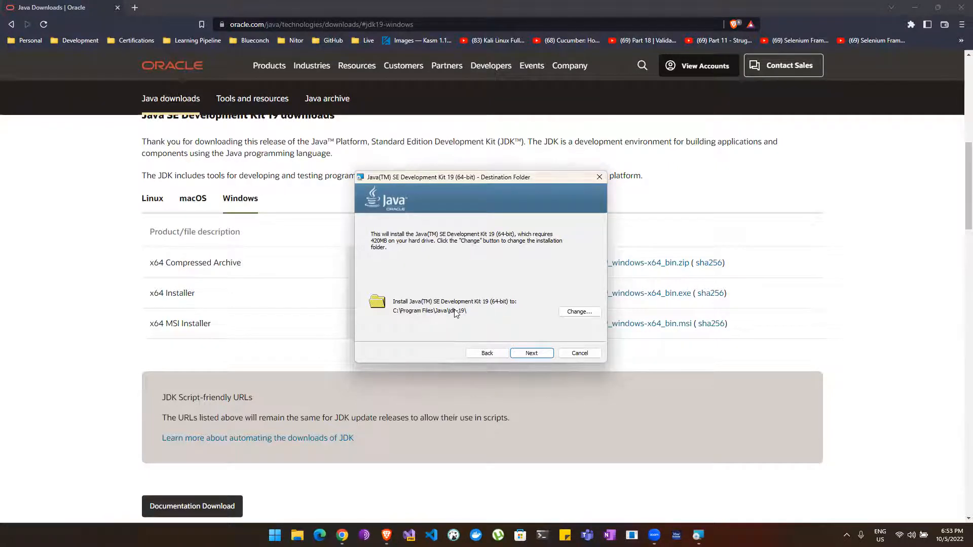
left_click(525, 354)
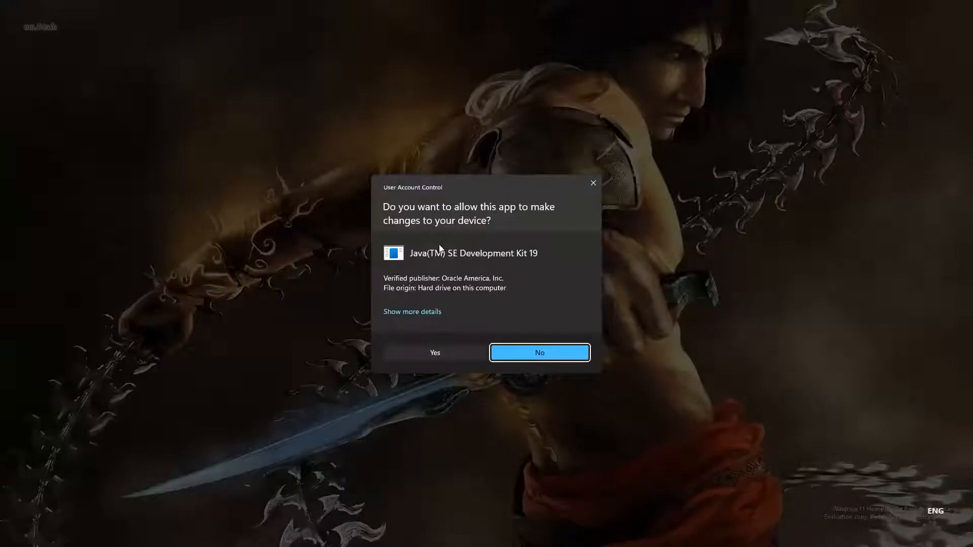
left_click(422, 357)
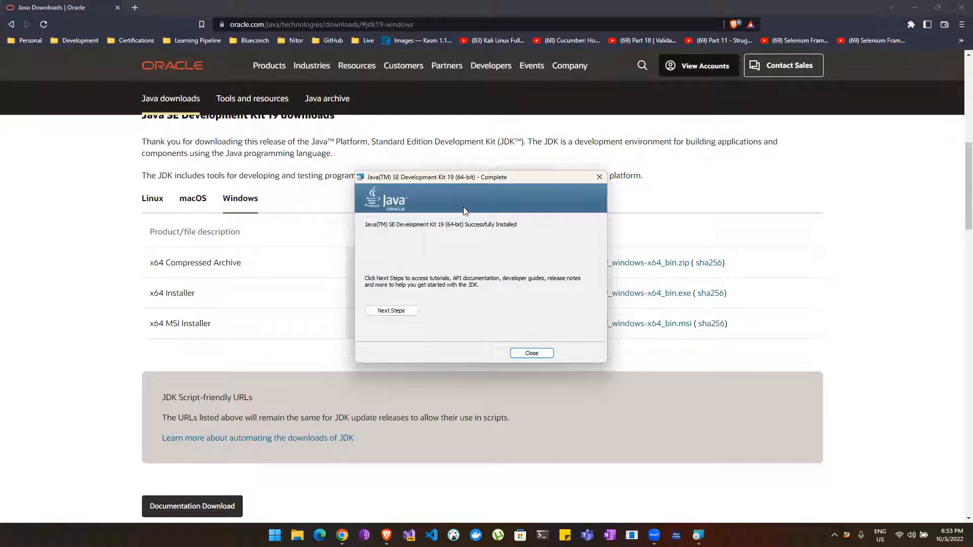
left_click(538, 354)
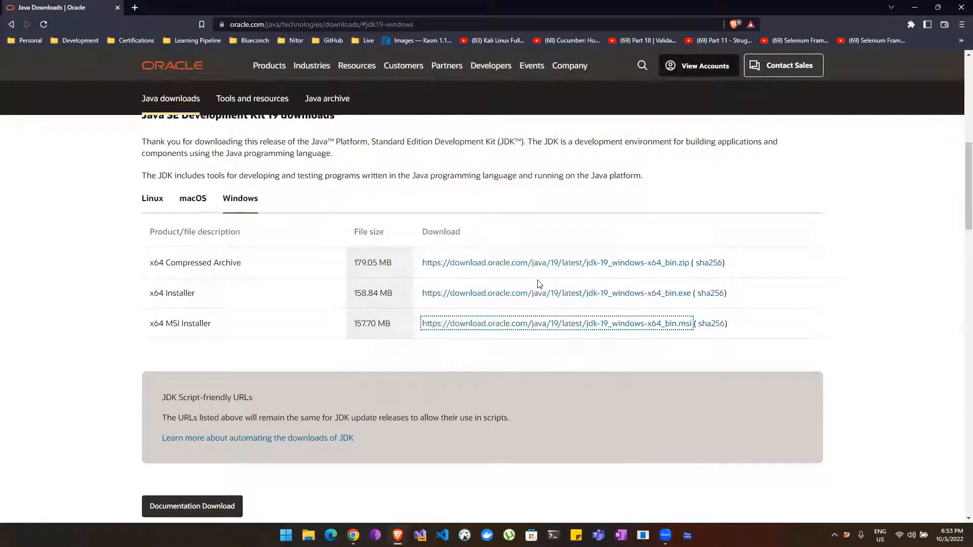
Step: Close the browser, open the Windows environment variables from This PC's advanced system settings, and select the JAVA_HOME system variable
left_click(961, 7)
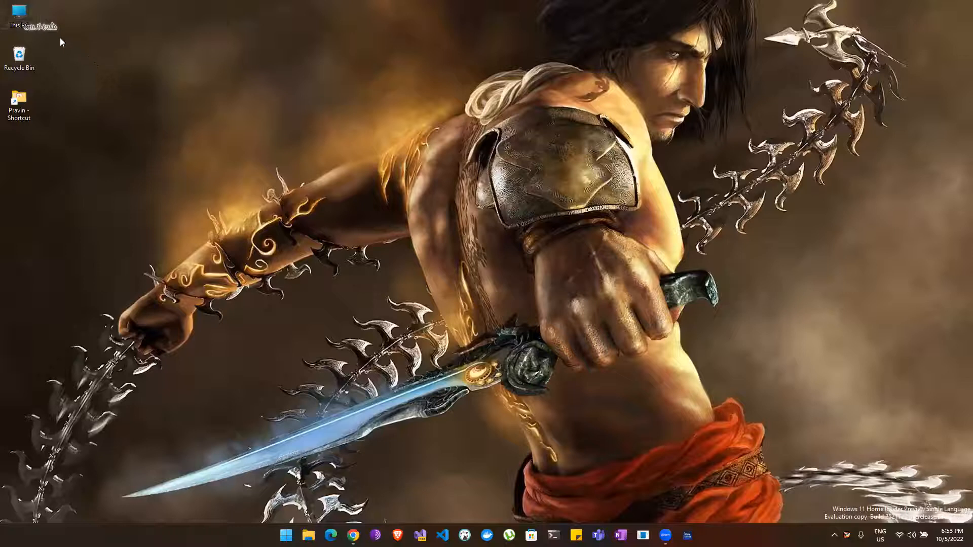
right_click(27, 17)
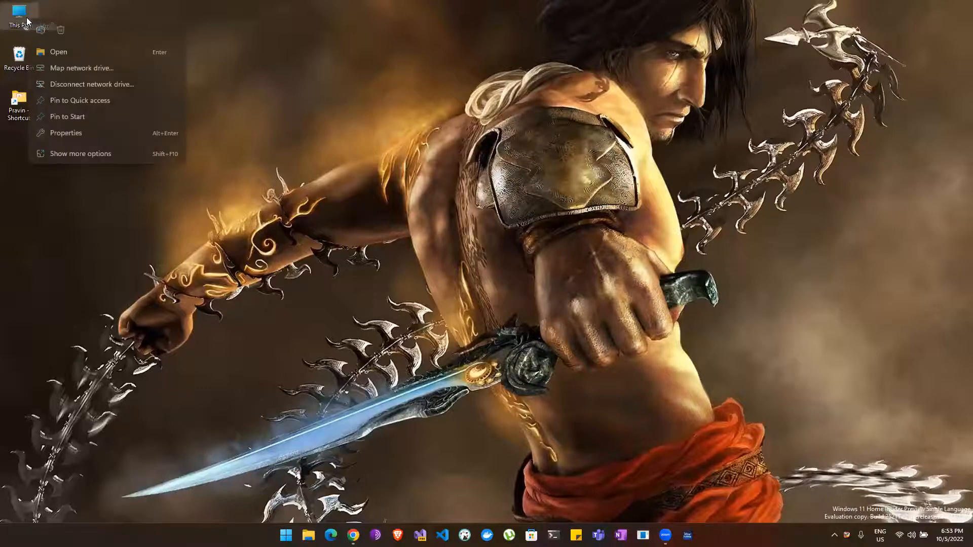
left_click(60, 133)
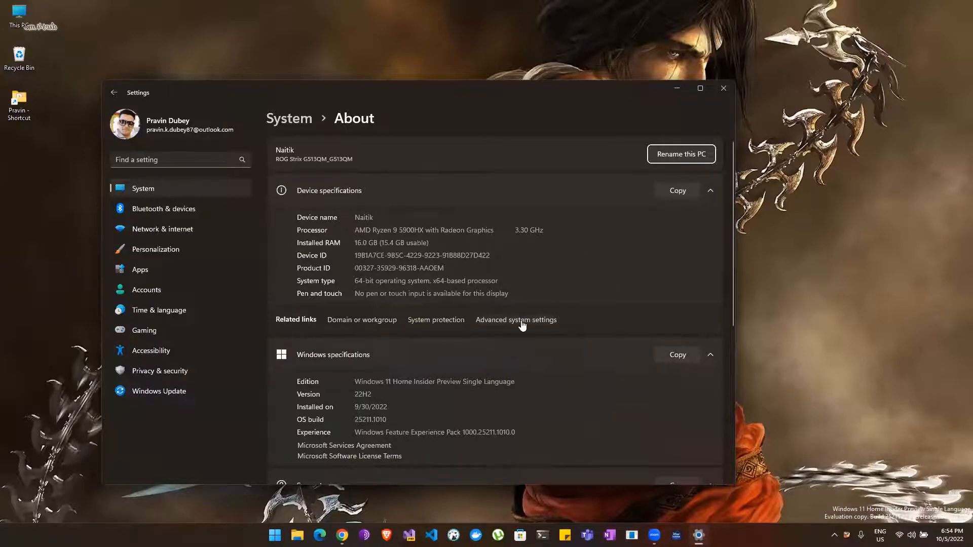
left_click(499, 324)
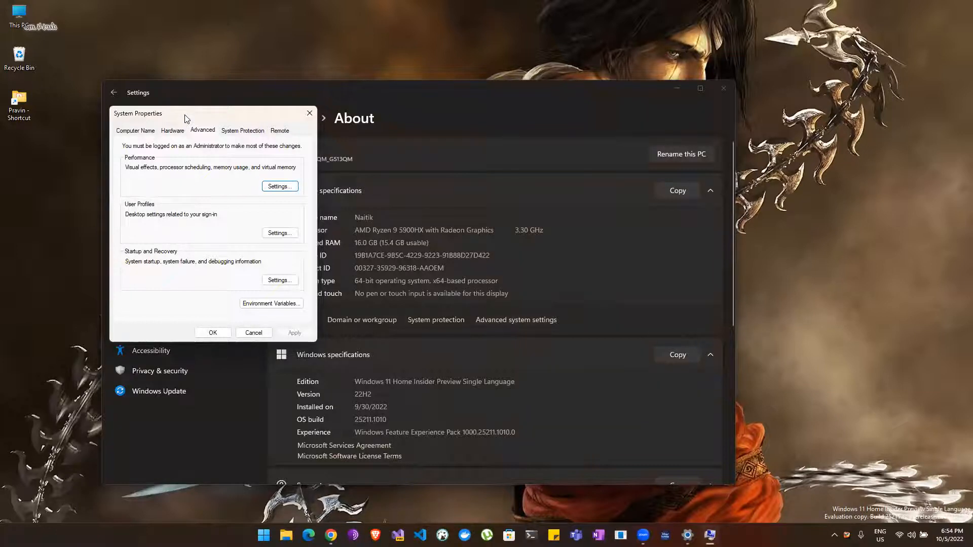
left_click_drag(185, 118, 426, 147)
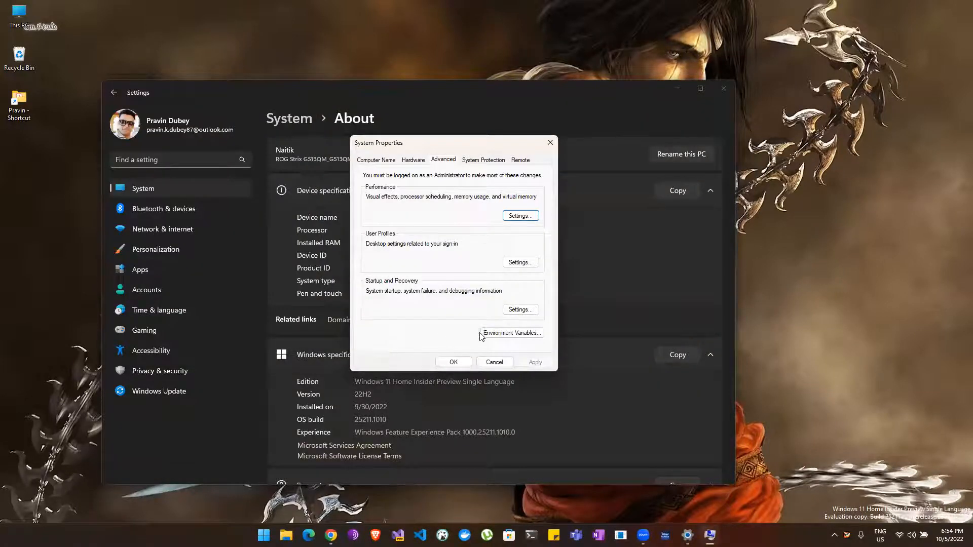
left_click(499, 334)
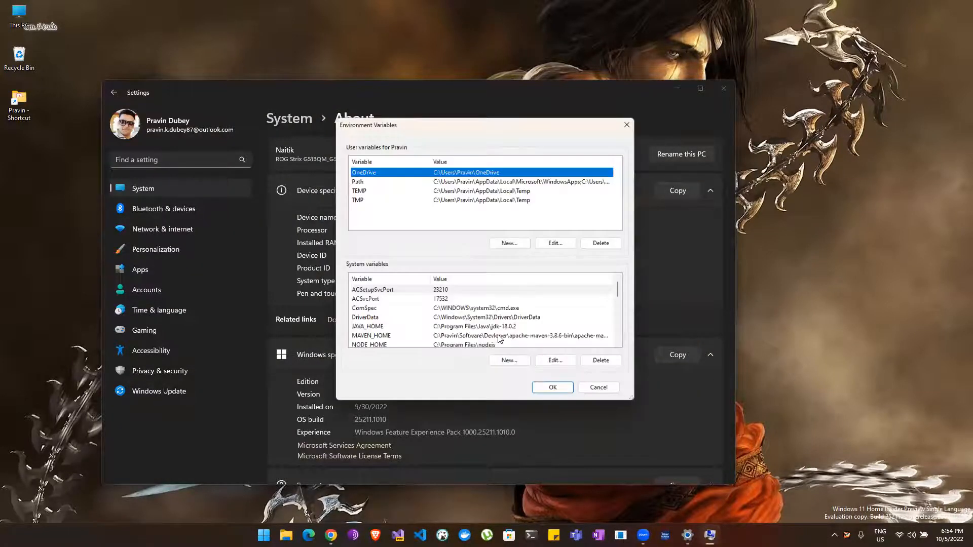
left_click(422, 332)
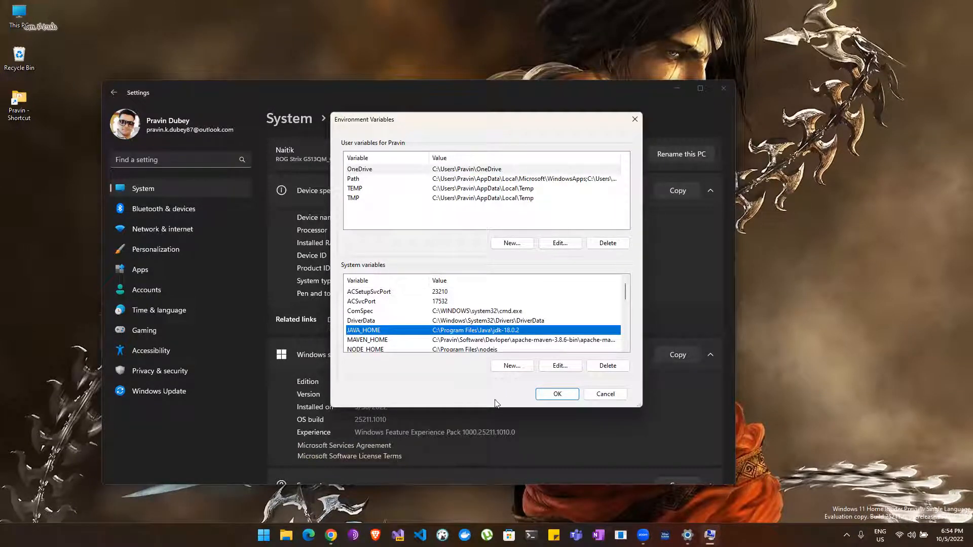
left_click_drag(471, 408, 461, 517)
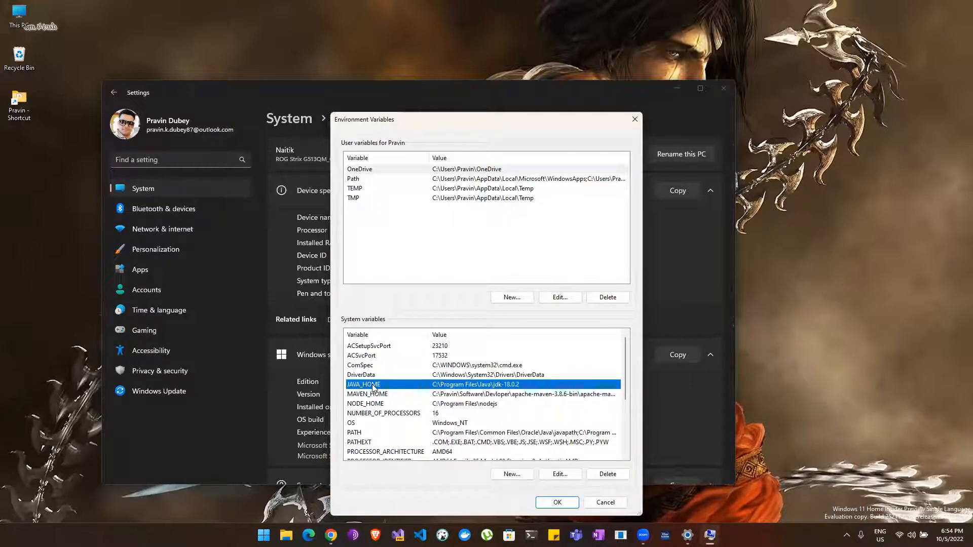
left_click(515, 476)
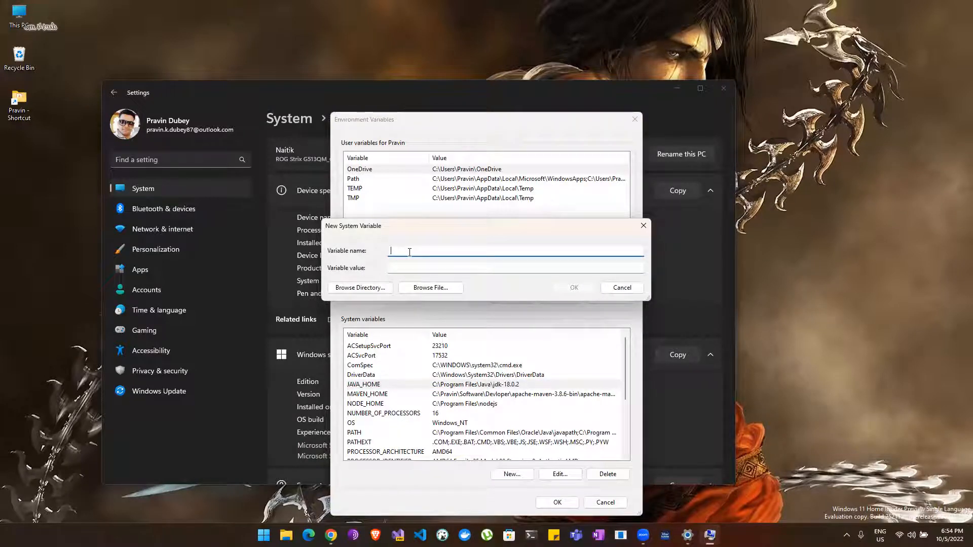
left_click(402, 270)
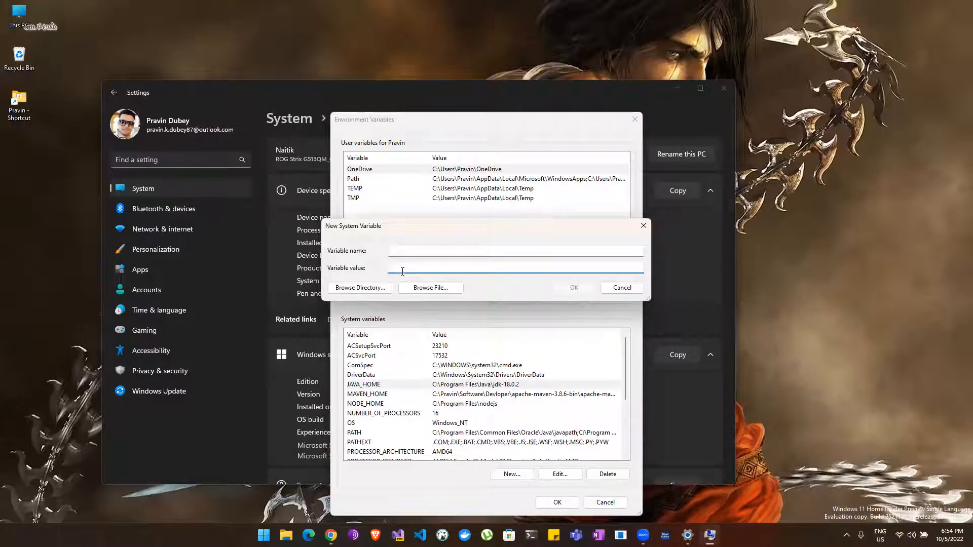
left_click(623, 289)
Step: Open the JAVA_HOME system variable for editing and copy the parent folder part of its value, C:\Program Files\Java\
double_click(371, 387)
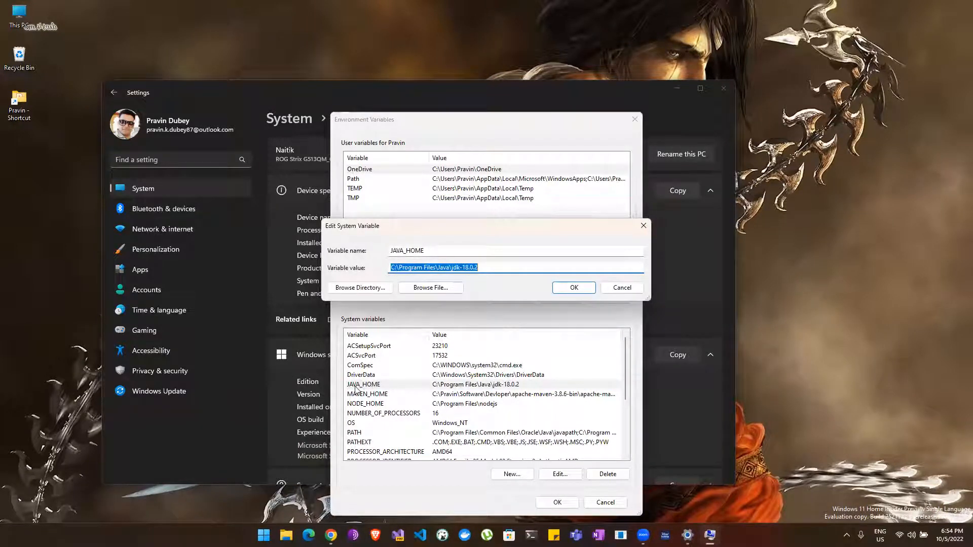
left_click(440, 250)
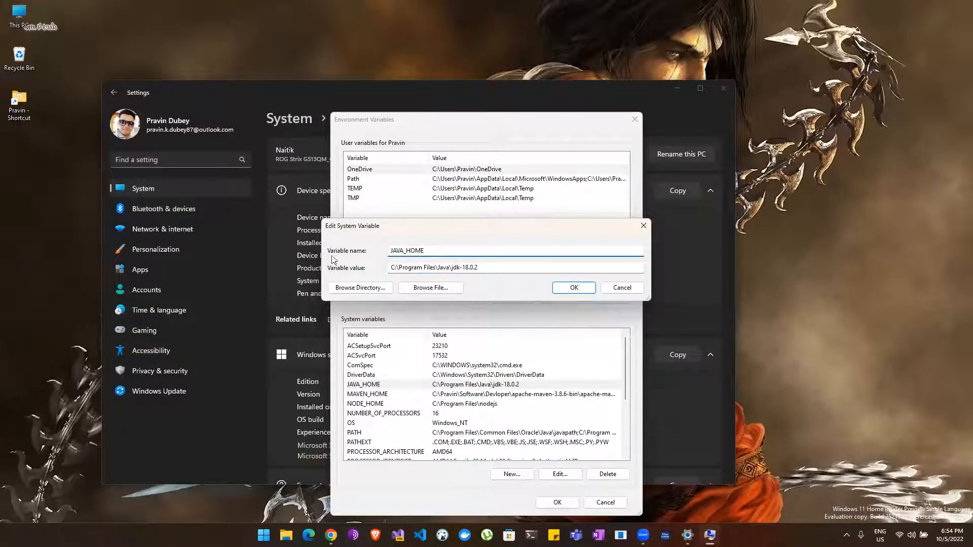
double_click(440, 253)
left_click(441, 250)
left_click(431, 268)
left_click_drag(494, 268, 385, 274)
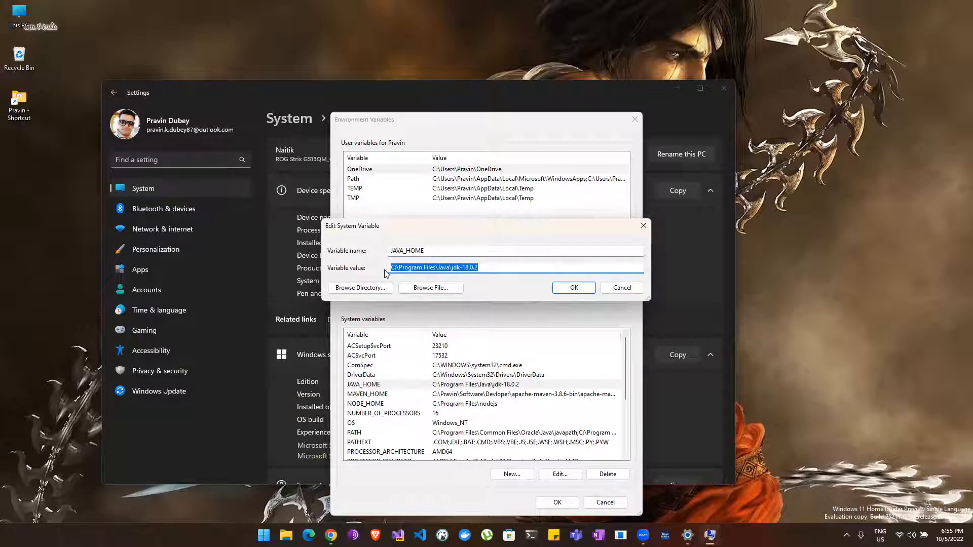
left_click(470, 269)
left_click_drag(469, 269, 462, 269)
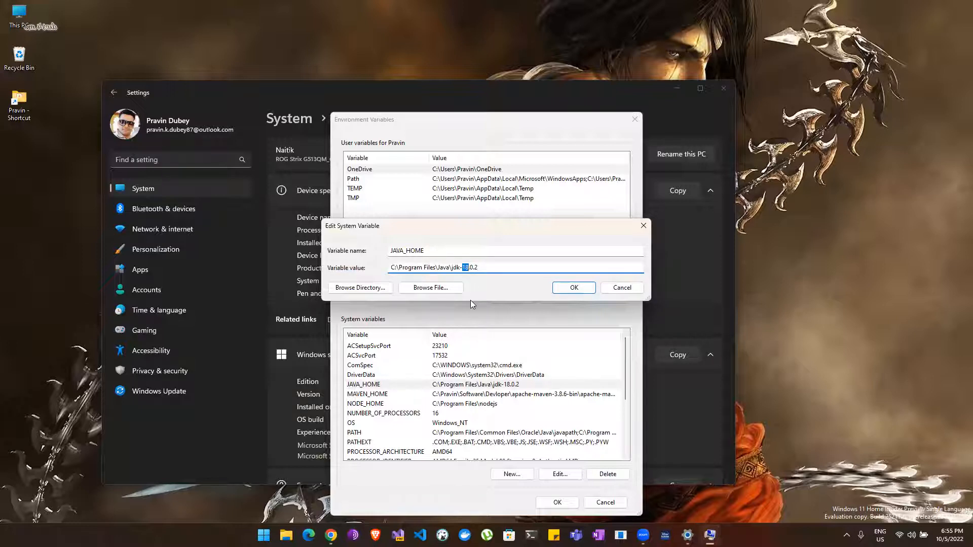
left_click(452, 269)
left_click_drag(452, 268, 332, 272)
key("ctrl+c")
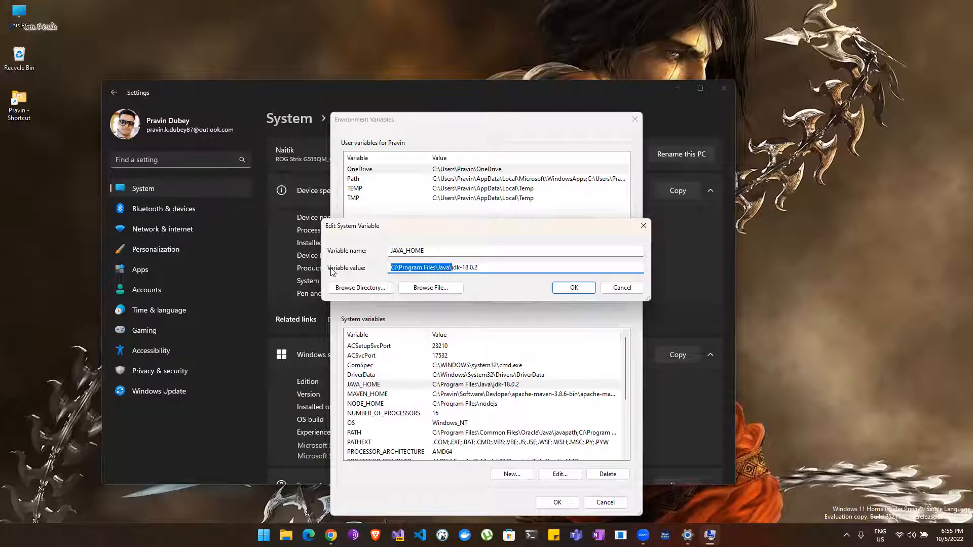
Step: Go to C:\Program Files\Java in File Explorer, open the jdk-19 folder, and copy its full path
left_click(284, 534)
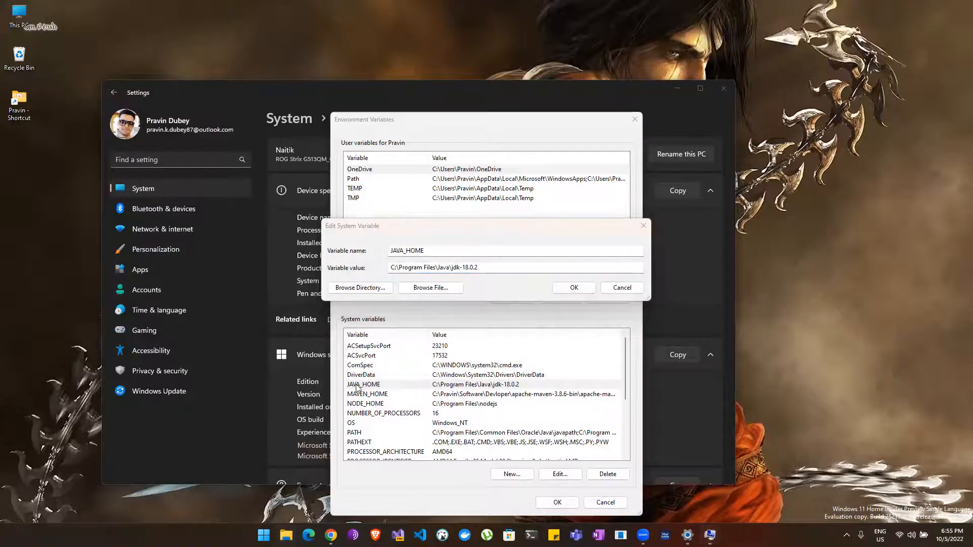
left_click(340, 164)
key("ctrl+v")
key("Return")
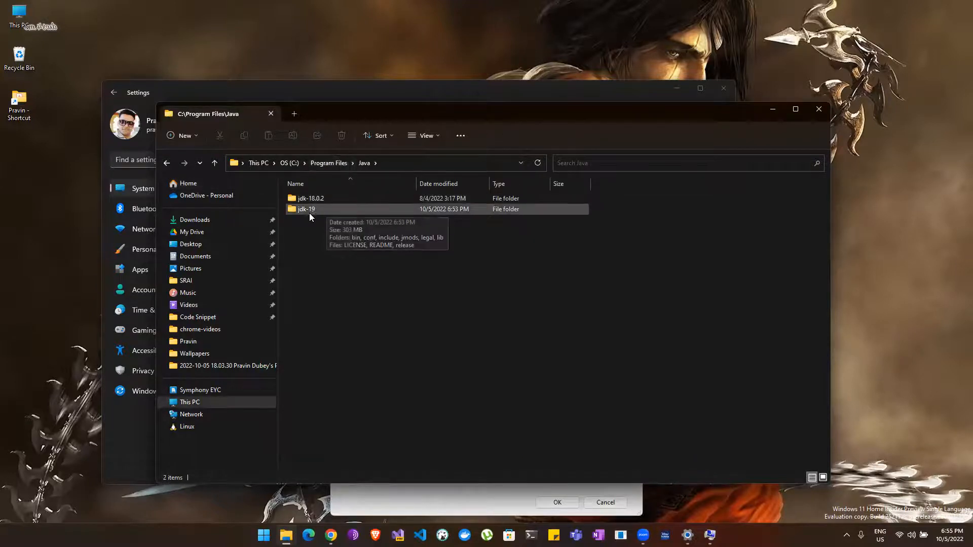
double_click(306, 209)
left_click(435, 162)
key("ctrl+c")
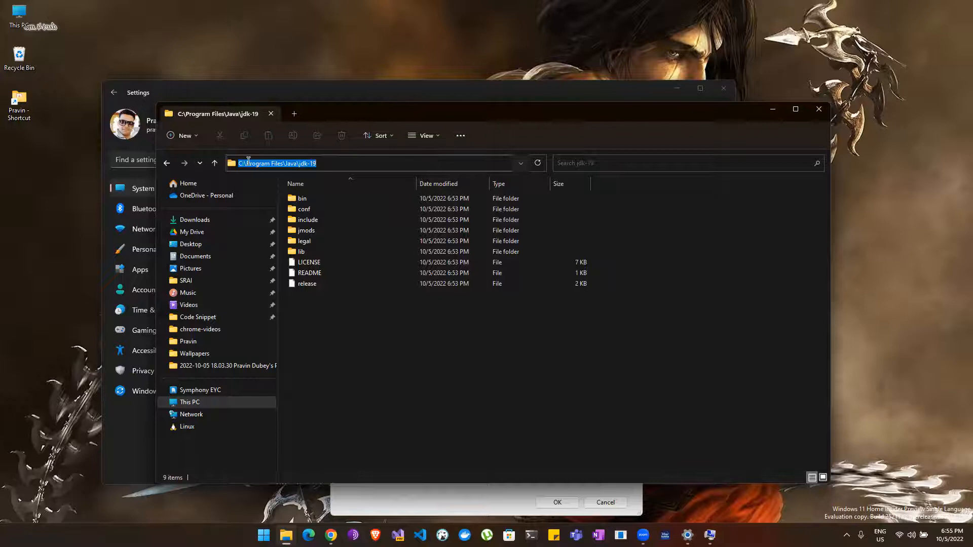
Step: Minimize File Explorer and set the JAVA_HOME value to C:\Program Files\Java\jdk-19
left_click(765, 113)
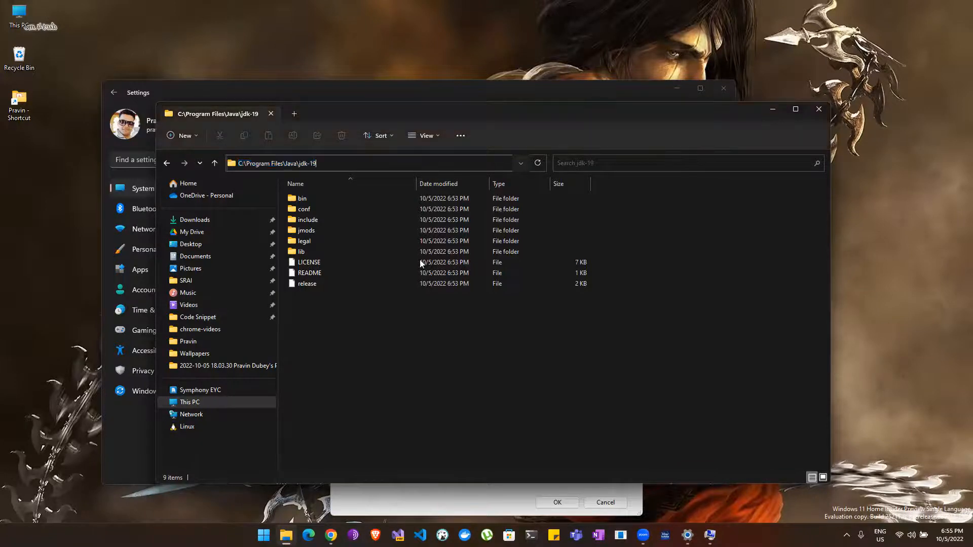
key("ctrl+v")
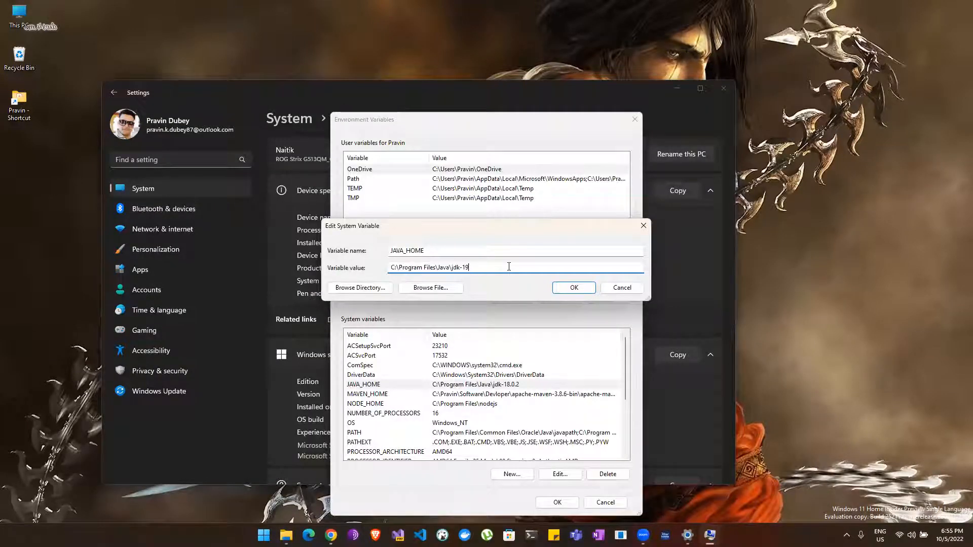
left_click(579, 288)
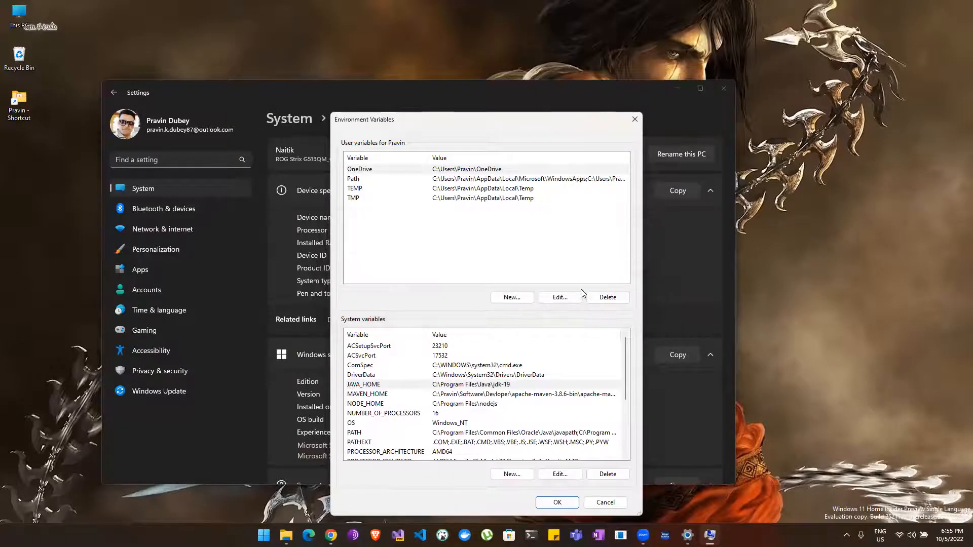
left_click(378, 396)
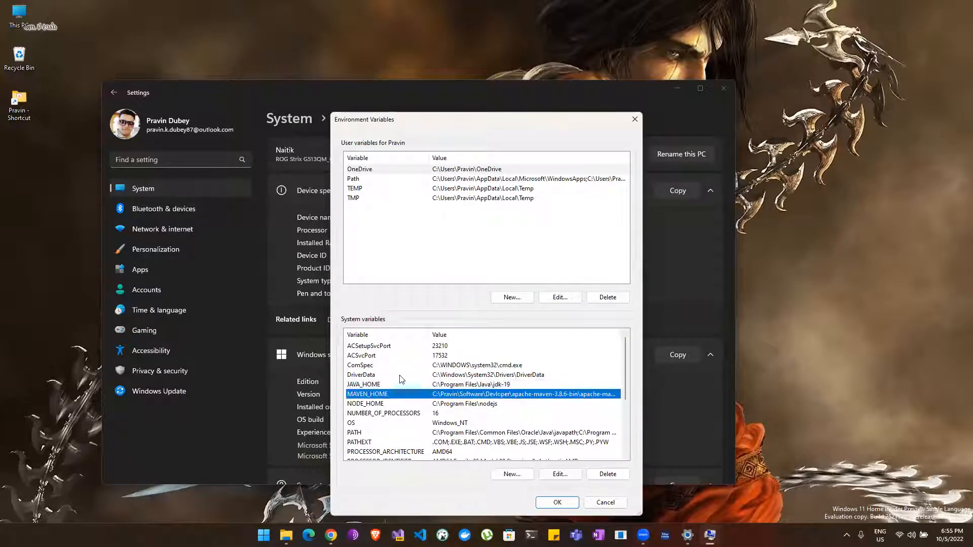
left_click(377, 386)
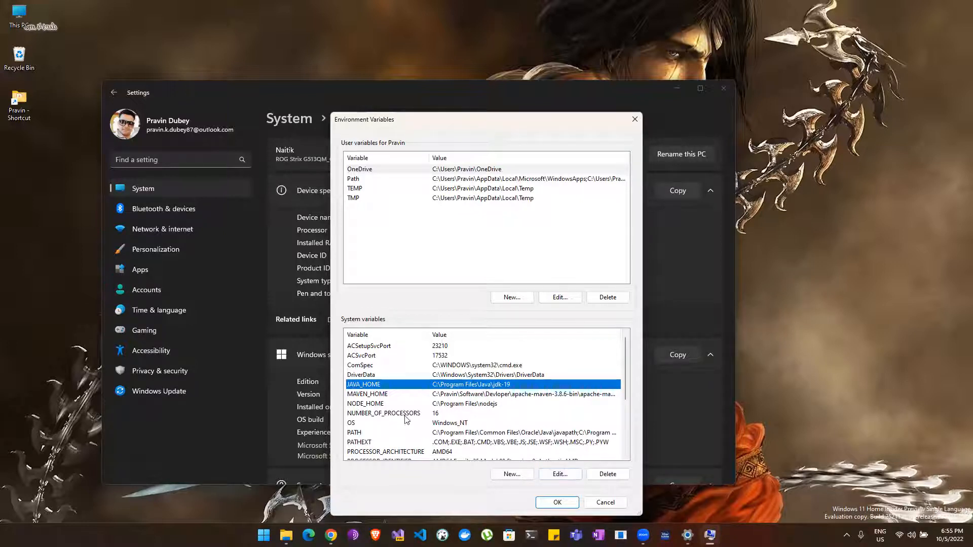
Step: Open the PATH system variable for editing and select its %JAVA_HOME%\bin entry
left_click(363, 434)
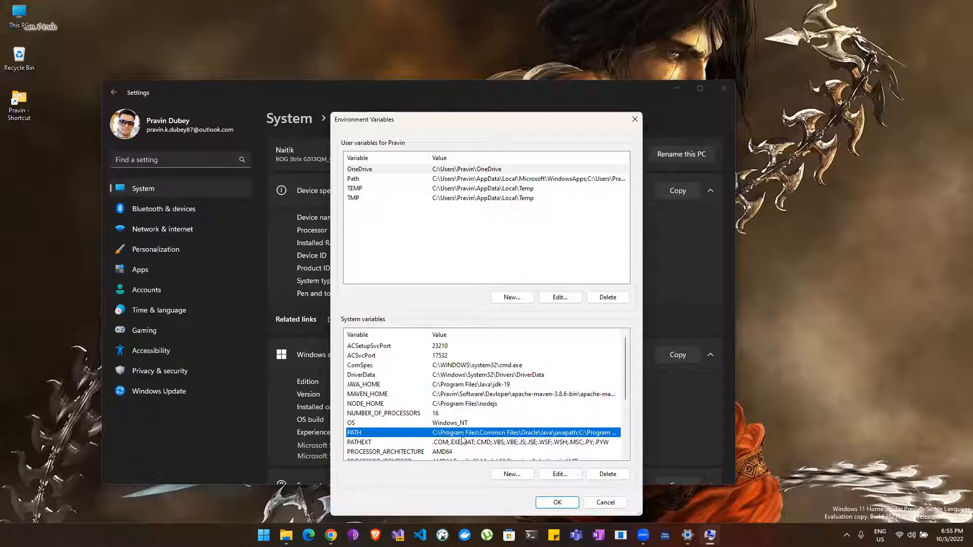
double_click(384, 434)
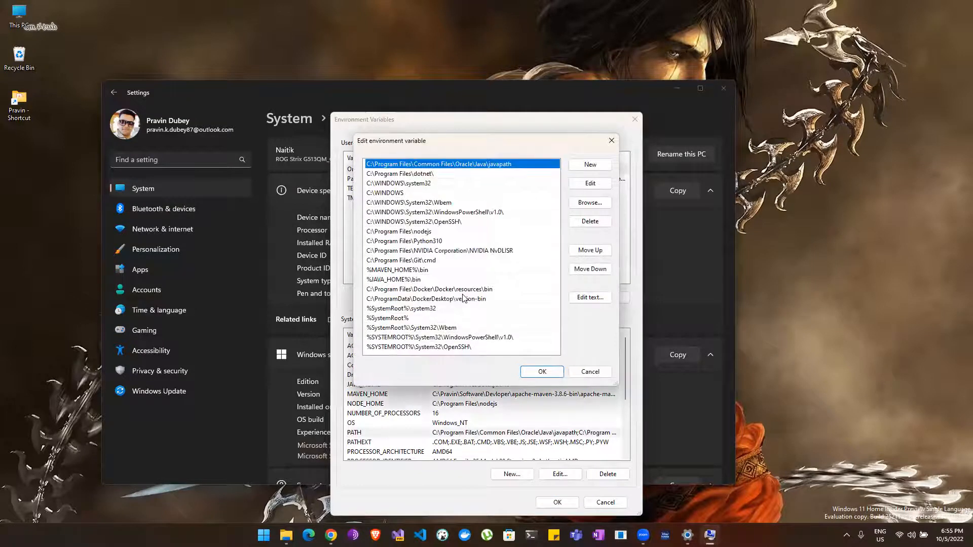
left_click(403, 271)
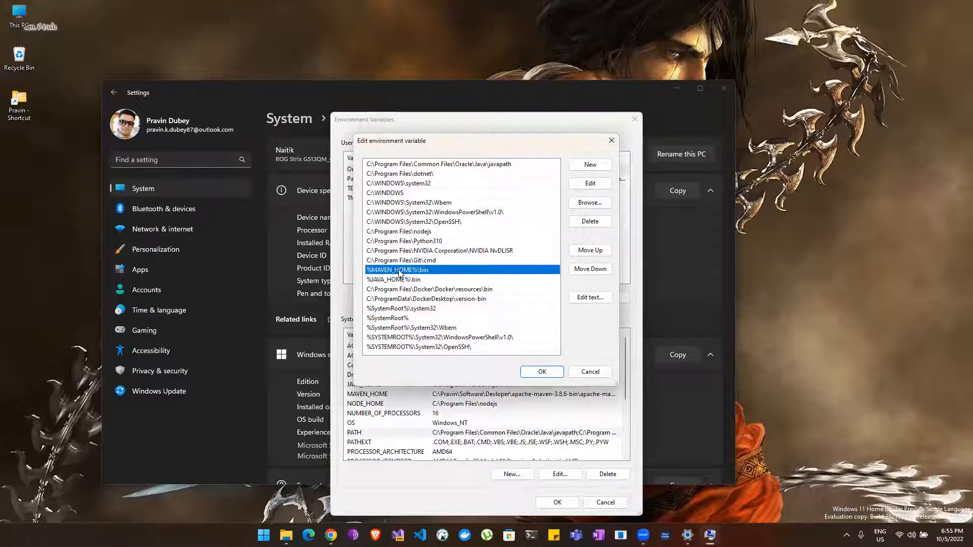
left_click(372, 282)
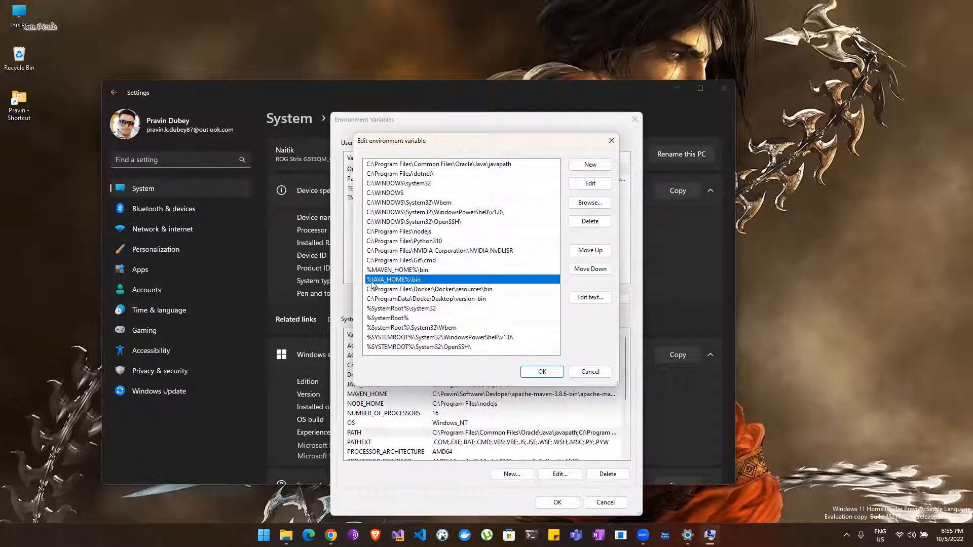
left_click(372, 280)
left_click(379, 280)
mouse_move(410, 281)
left_mouse_down()
mouse_move(365, 283)
mouse_move(421, 282)
left_mouse_up()
left_click(417, 281)
Step: Examine the contents of the jdk-19 bin folder as a list in File Explorer, and close the window
left_click(289, 535)
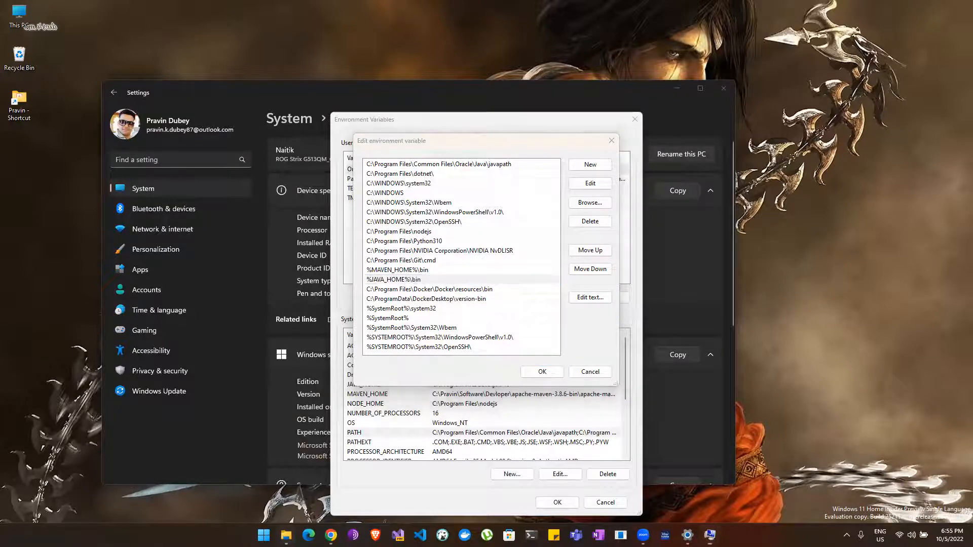
left_click(422, 162)
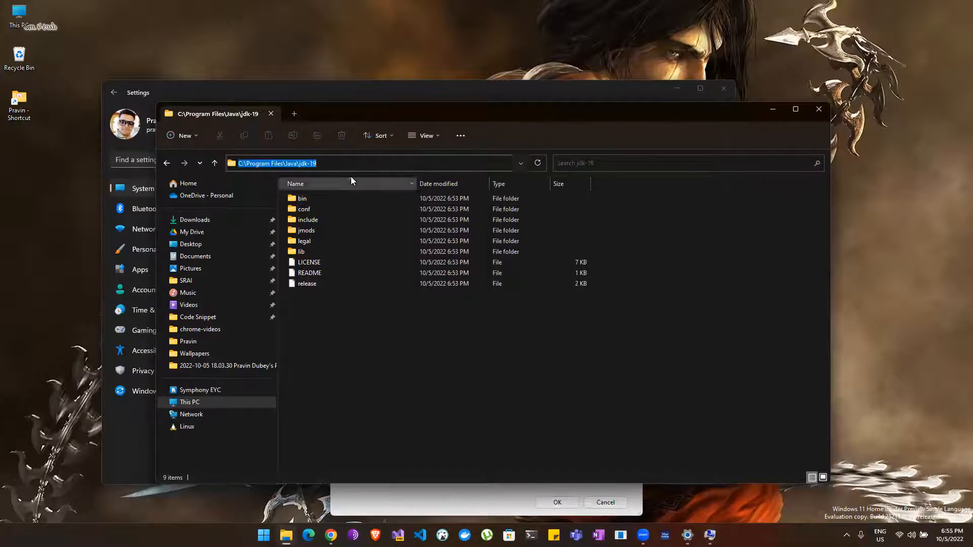
double_click(302, 198)
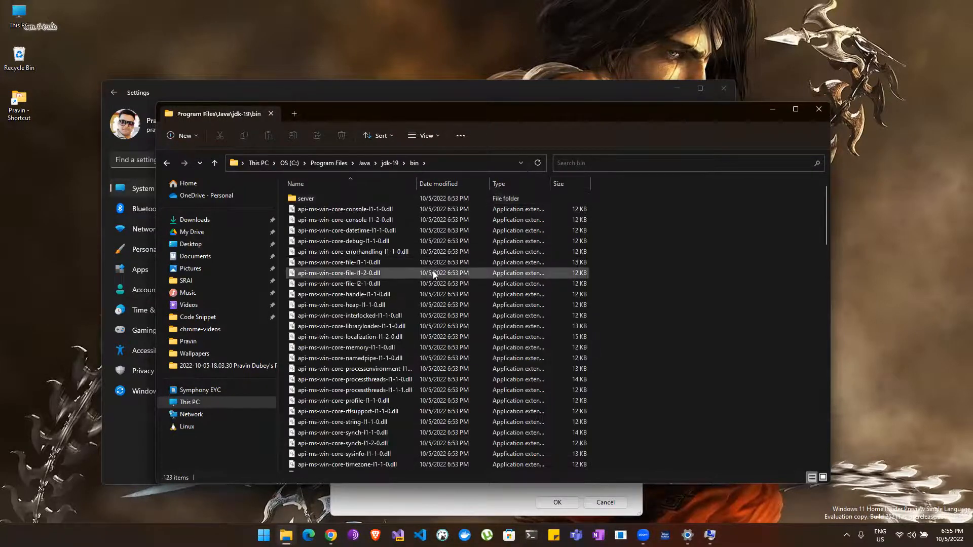
right_click(677, 215)
mouse_move(694, 226)
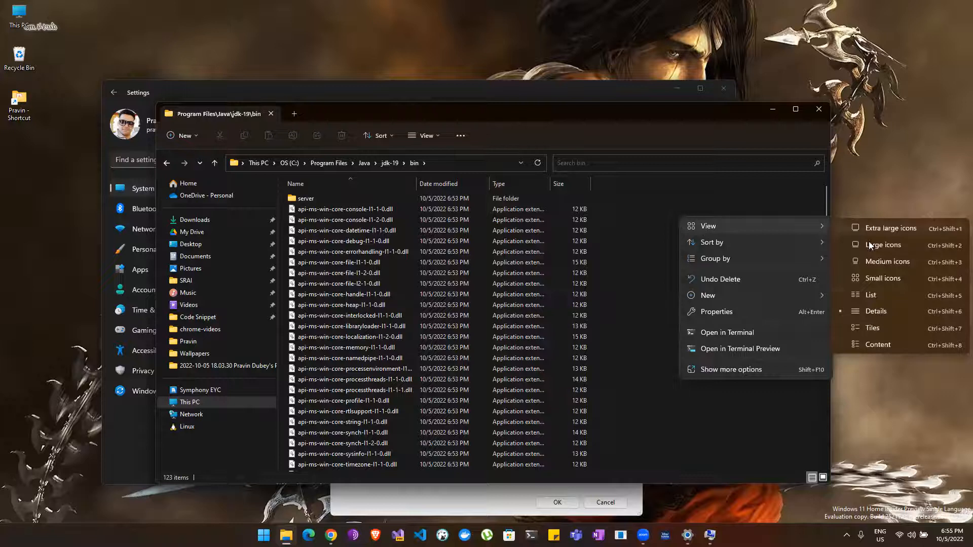
left_click(876, 294)
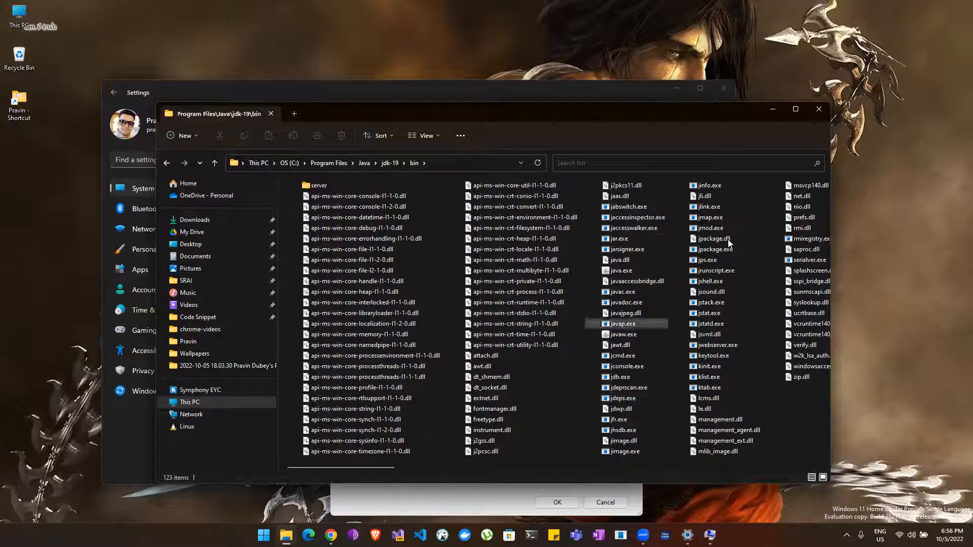
left_click(818, 109)
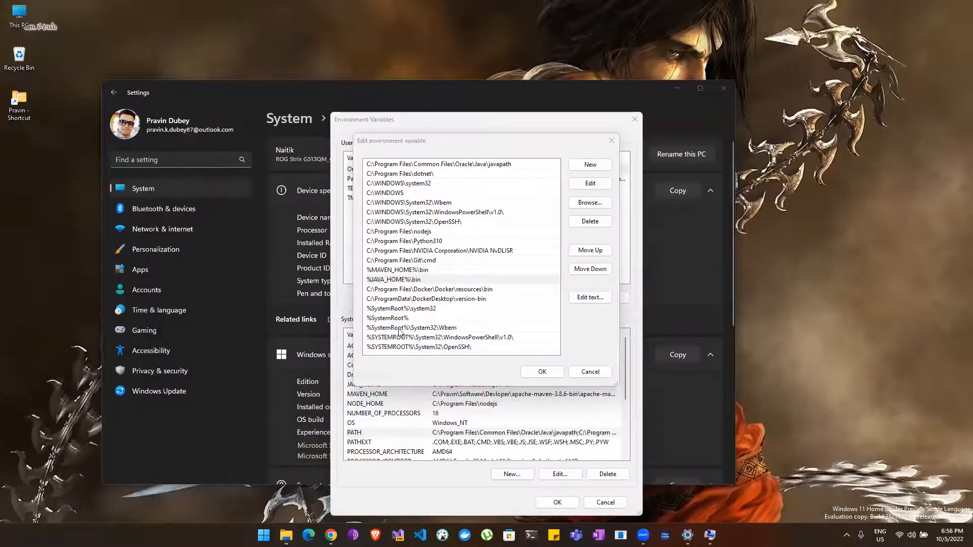
Step: Add a new entry, %JAVA_HOME\bin%, at the end of the PATH system variable
left_click(442, 270)
left_click(386, 281)
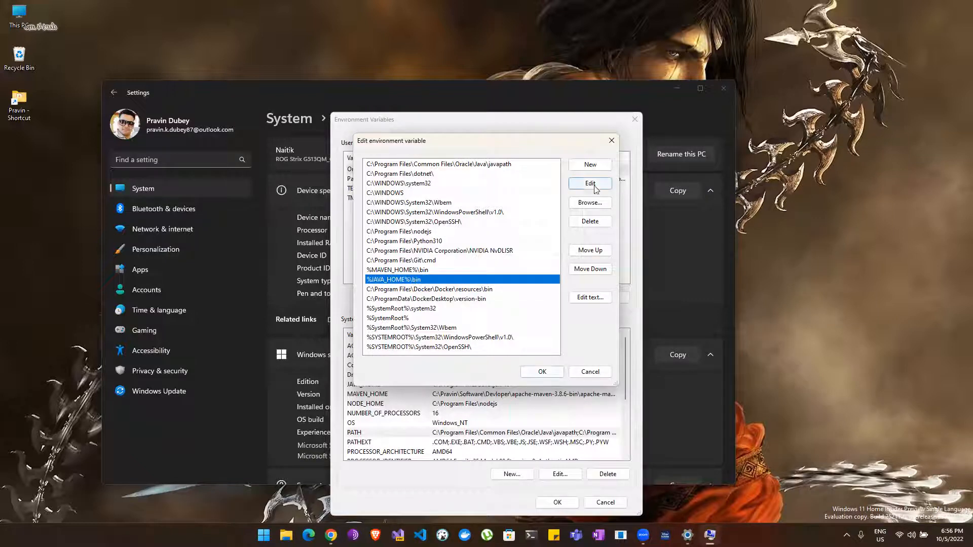
left_click(421, 271)
left_click(420, 280)
left_click(595, 164)
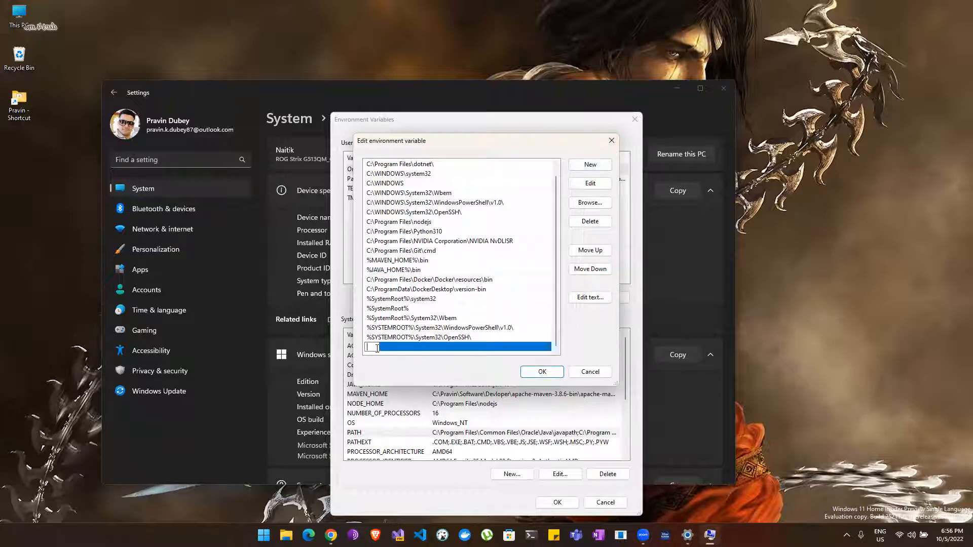
type("%%")
key("Left")
type("JAVA_HOME\\bin")
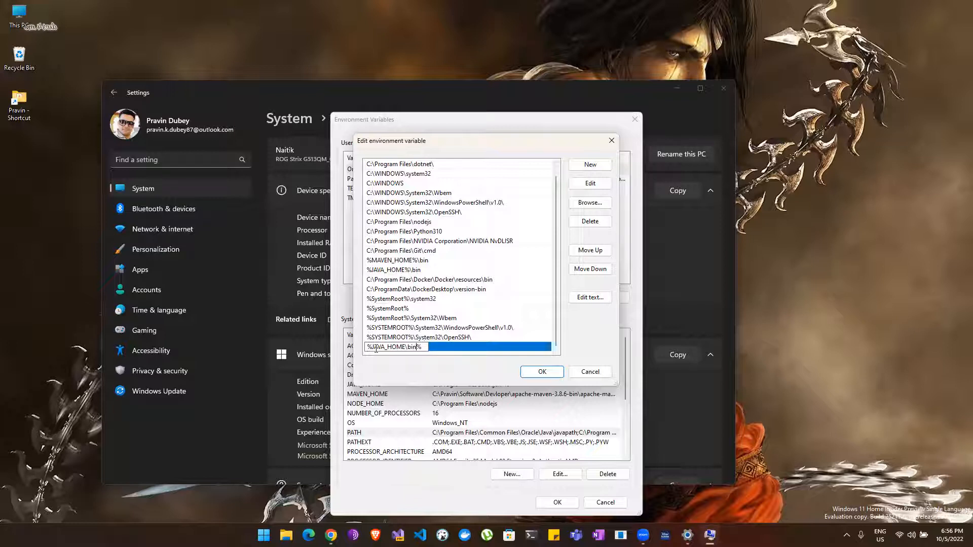
left_click(458, 319)
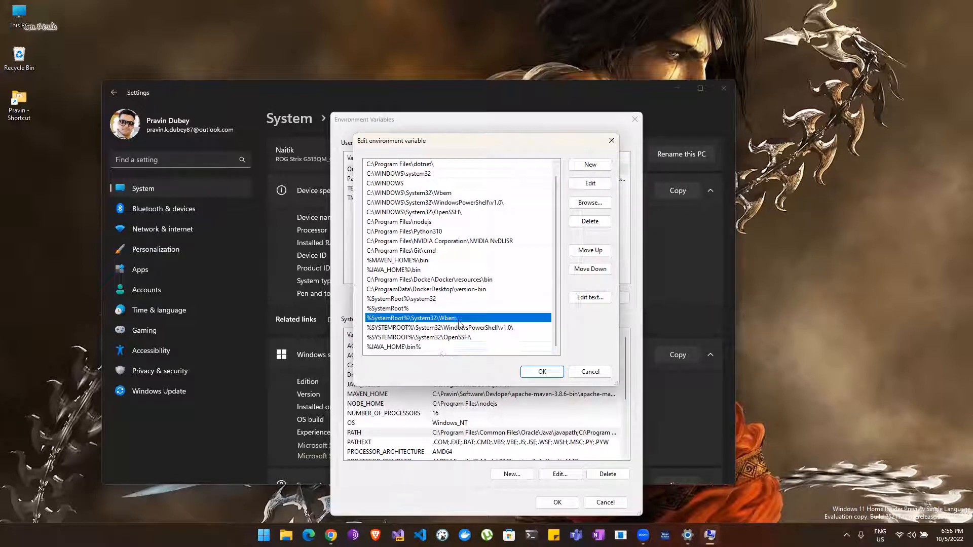
left_click(423, 347)
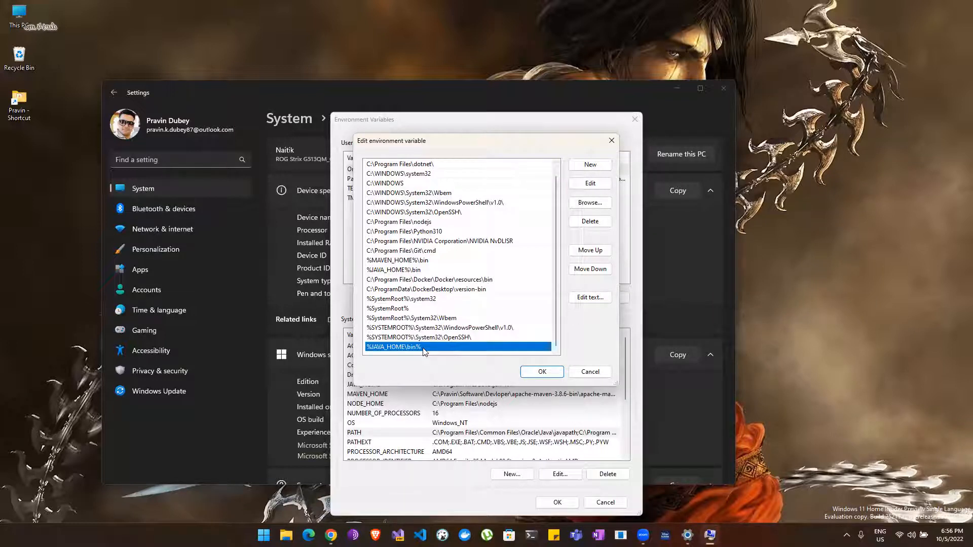
Step: Correct the last PATH entry to %JAVA_HOME%\bin and compare it with the identical entry below %MAVEN_HOME%\bin
left_click(416, 272)
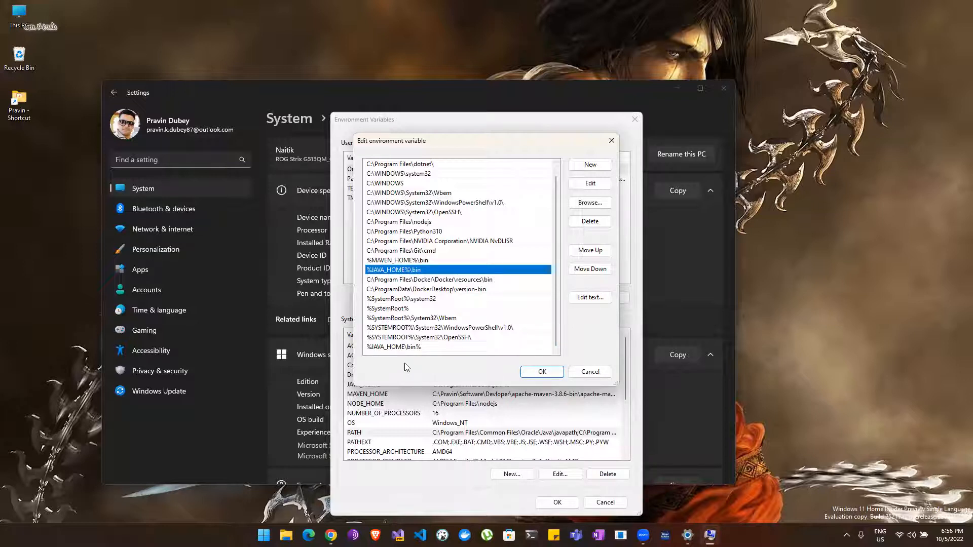
left_click(403, 349)
double_click(416, 350)
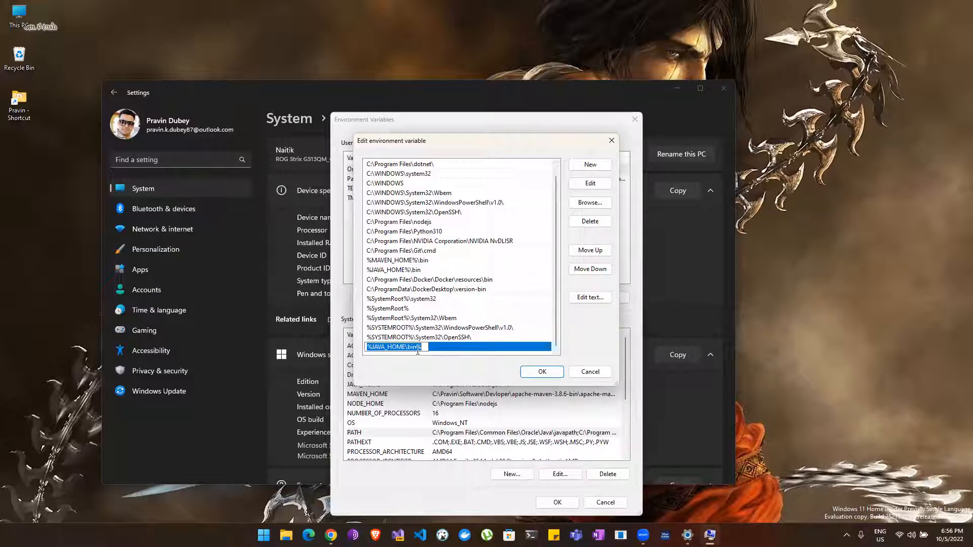
left_click(426, 350)
key("BackSpace")
type("%")
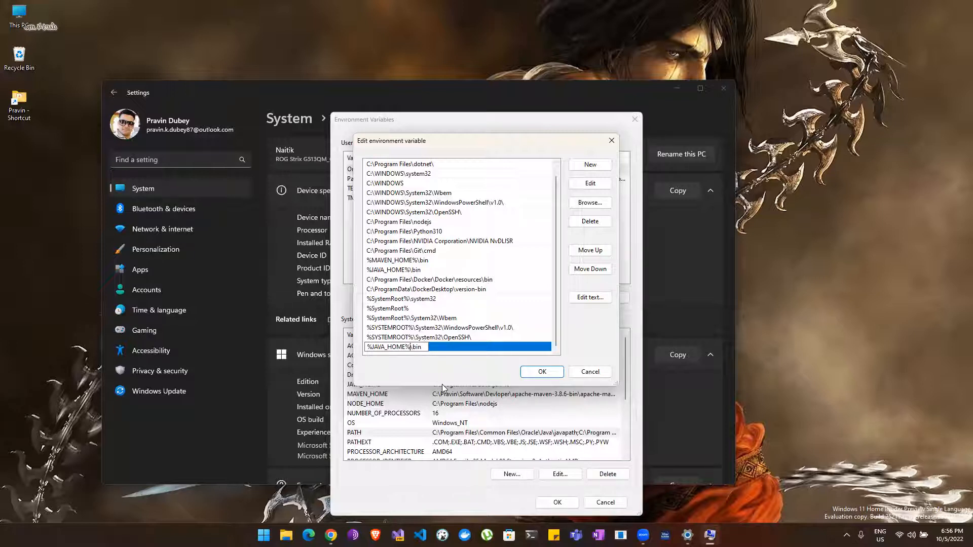
left_click(503, 301)
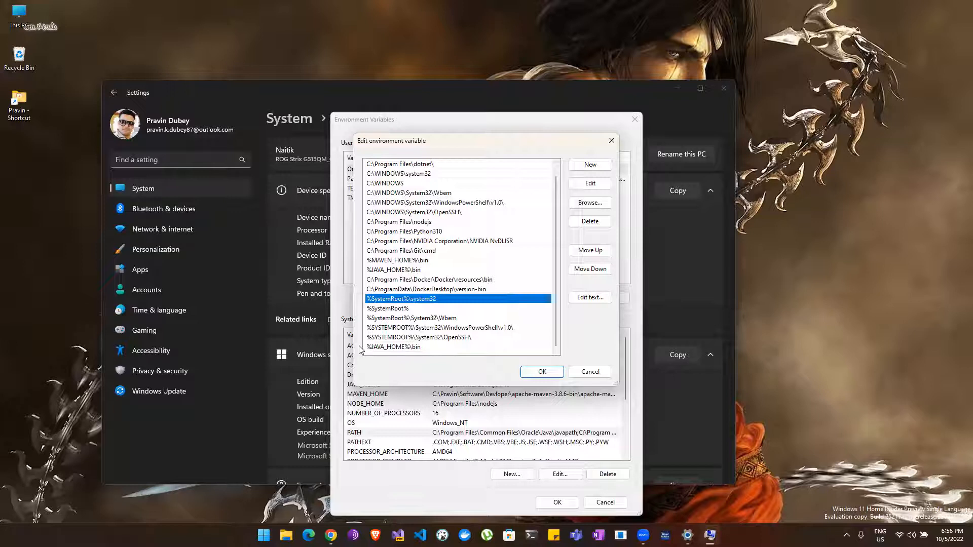
left_click(380, 349)
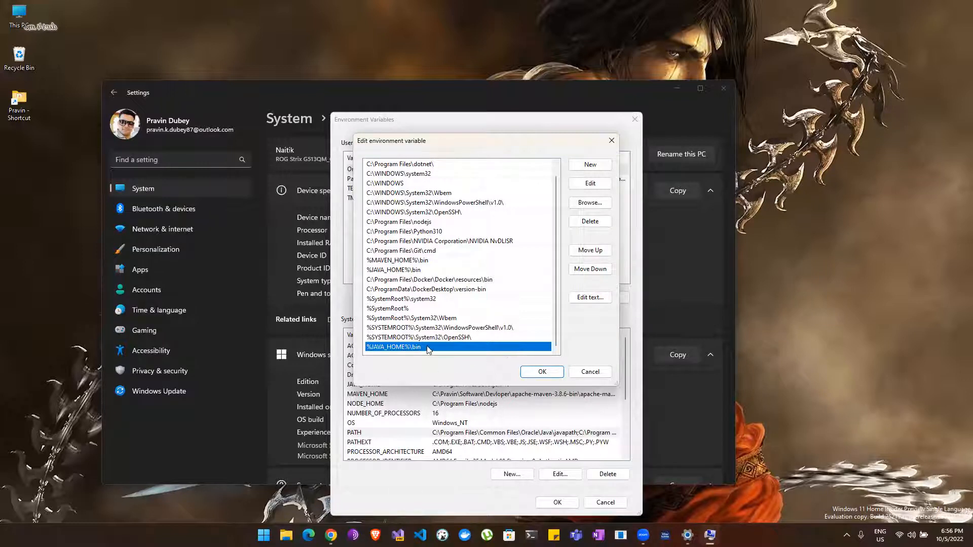
left_click(424, 271)
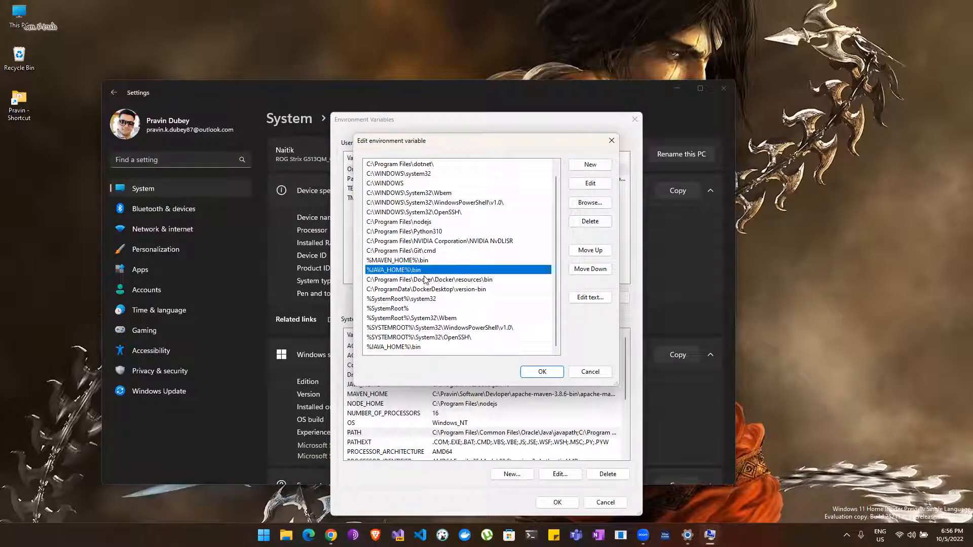
left_click(428, 348)
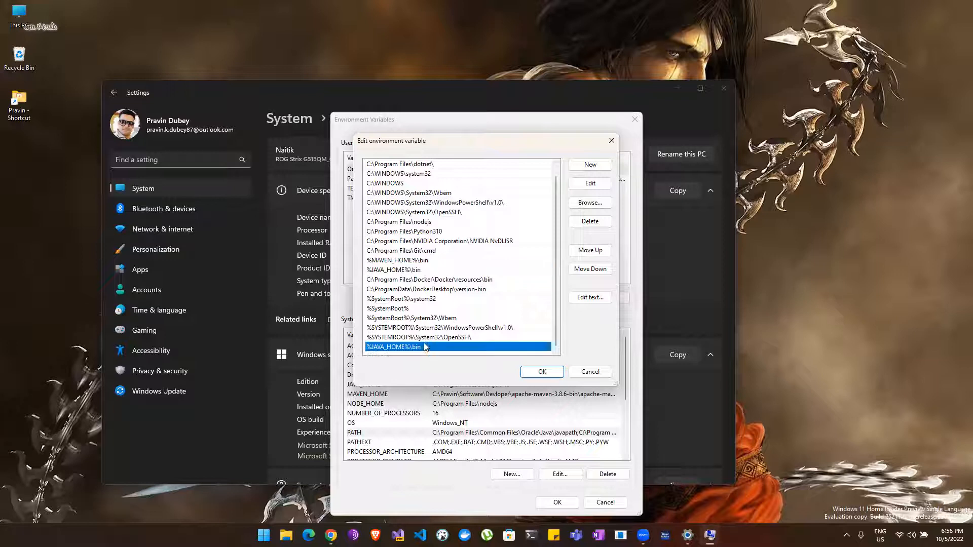
Step: Delete the duplicate %JAVA_HOME%\bin entry at the end of PATH, save the environment variable and system property changes, and close Settings
left_click(588, 223)
left_click(537, 372)
left_click(561, 501)
left_click(454, 359)
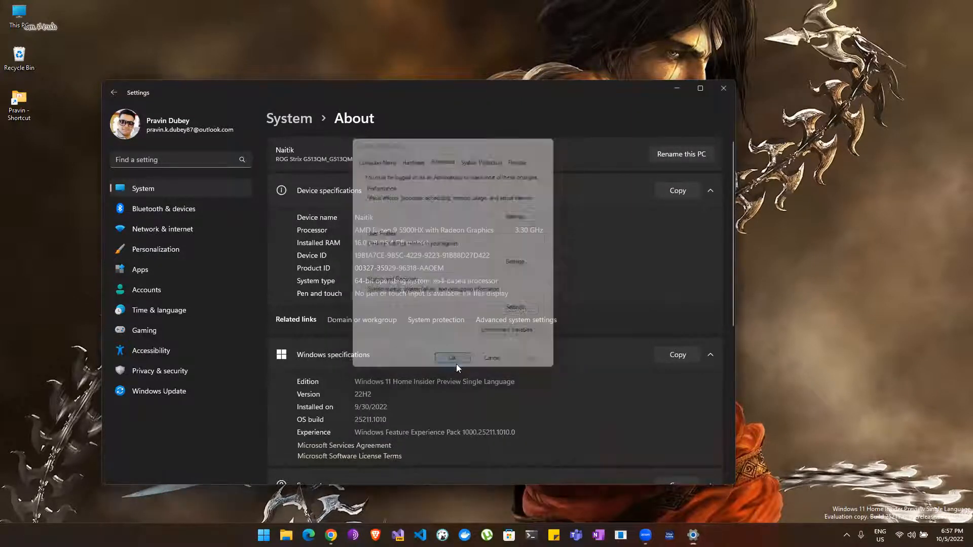
left_click(721, 92)
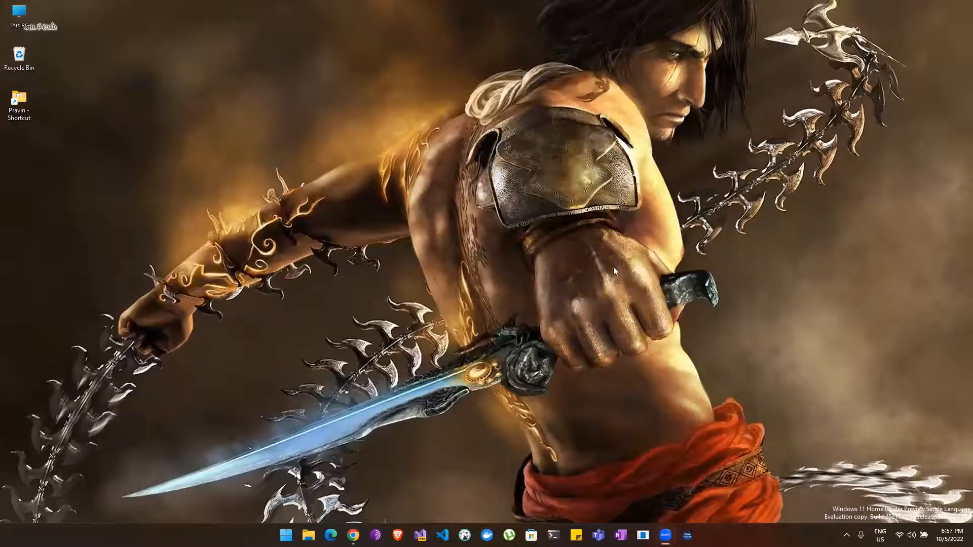
Step: Check the installed Java version by running java --version in a new Windows PowerShell terminal
left_click(553, 535)
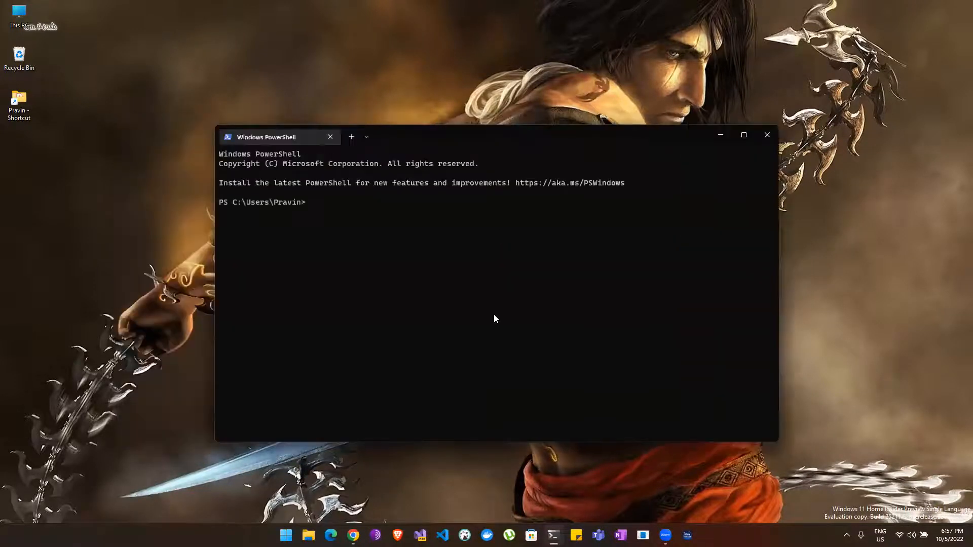
type("java --version")
key("Return")
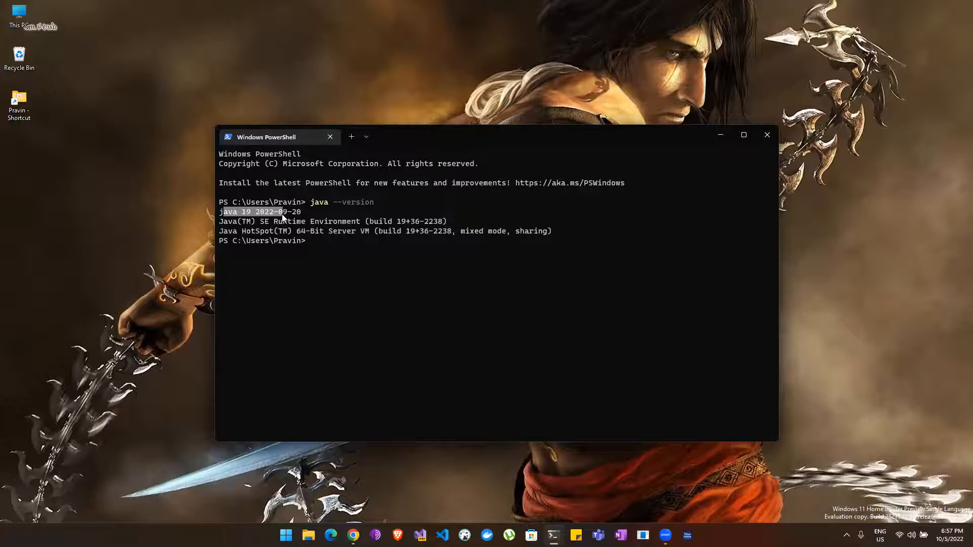
Step: Examine the version line of the Java output and the java --version command above it
left_click(319, 216)
left_click_drag(239, 212, 251, 212)
left_click(294, 244)
left_click_drag(240, 212, 256, 214)
left_click(385, 241)
left_click_drag(504, 135, 462, 124)
left_click_drag(295, 201, 272, 193)
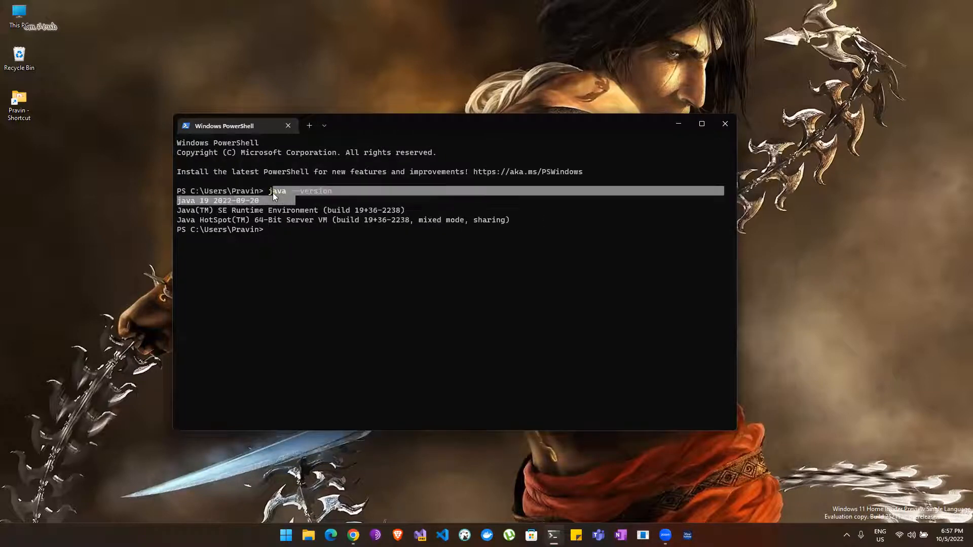
left_click(307, 296)
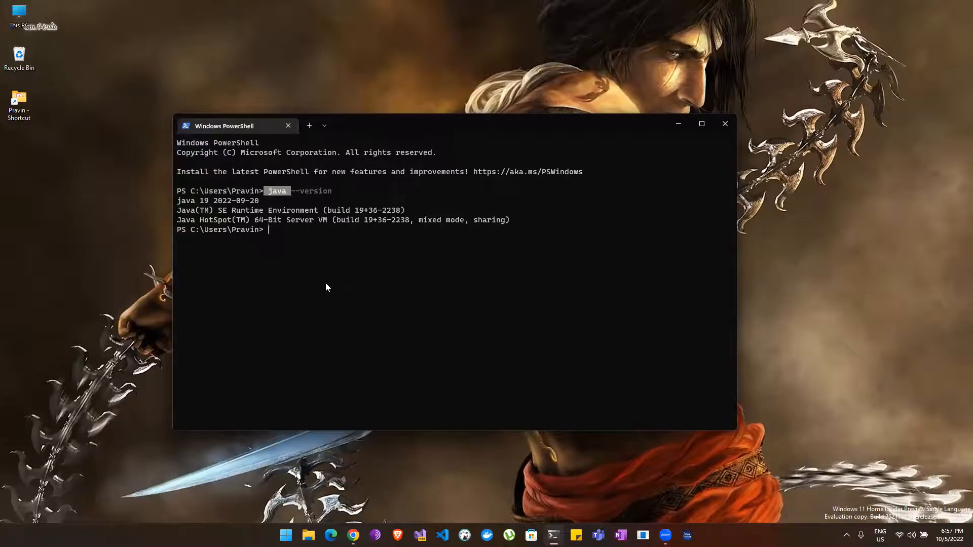
left_click_drag(290, 198, 261, 192)
left_click(284, 222)
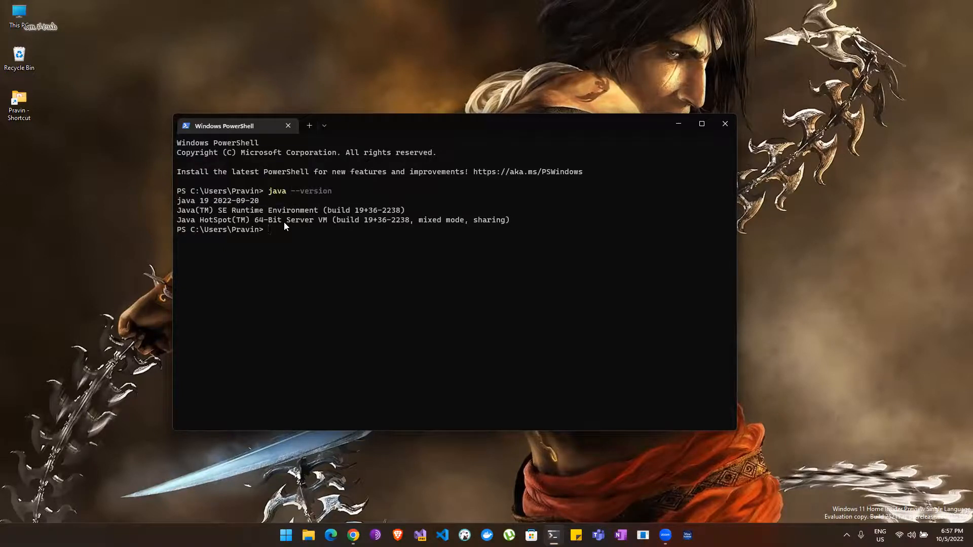